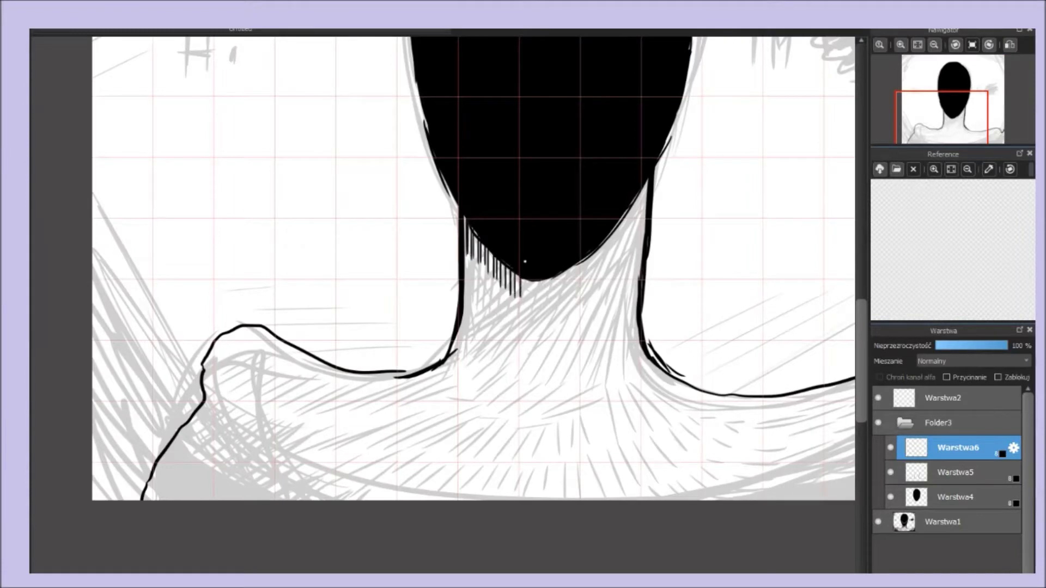
pyautogui.moveTo(635, 203); pyautogui.dragTo(635, 243)
pyautogui.moveTo(644, 189); pyautogui.dragTo(643, 229)
pyautogui.moveTo(467, 257); pyautogui.dragTo(477, 291)
pyautogui.moveTo(489, 273); pyautogui.dragTo(489, 303)
pyautogui.moveTo(500, 285); pyautogui.dragTo(500, 312)
pyautogui.hotkey('ctrl', 'z')
pyautogui.hotkey('ctrl', 'z')
pyautogui.hotkey('ctrl', 'z')
pyautogui.hotkey('ctrl', 'z')
pyautogui.hotkey('ctrl', 'z')
pyautogui.press('Delete')
# Step: Hatch the first rows of short black vertical strokes on both sides of the neck, directly beneath the jaw
pyautogui.moveTo(462, 224); pyautogui.dragTo(493, 246)
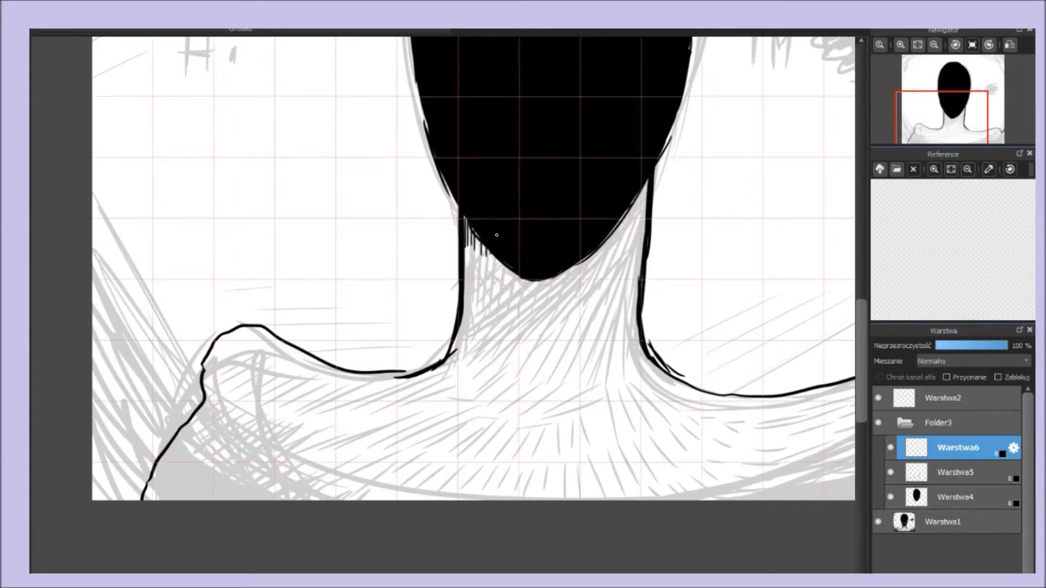
pyautogui.moveTo(612, 222); pyautogui.dragTo(644, 192)
pyautogui.moveTo(464, 254); pyautogui.dragTo(500, 272)
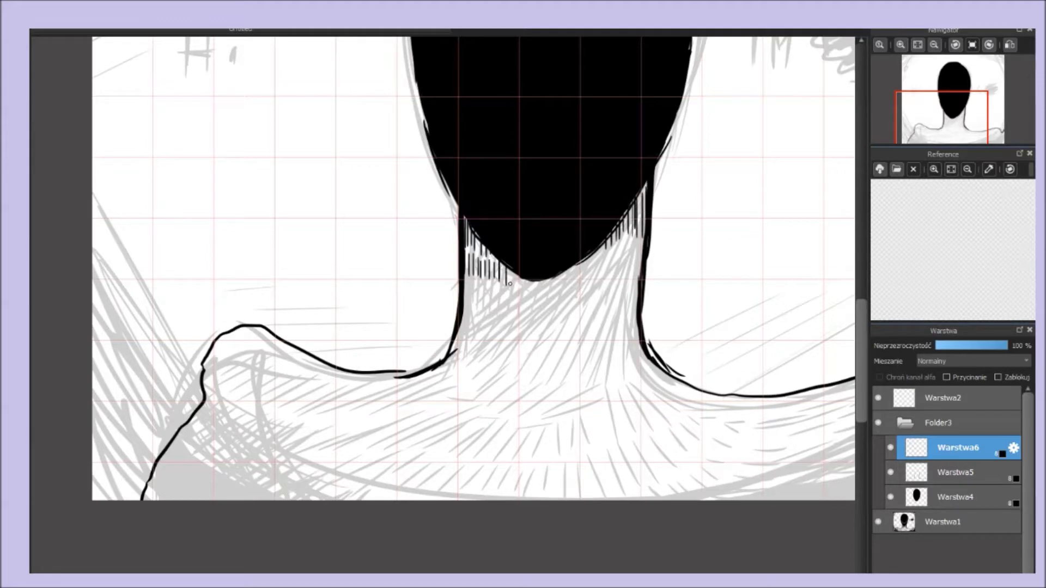
pyautogui.moveTo(575, 267)
pyautogui.mouseDown()
pyautogui.moveTo(608, 253)
pyautogui.moveTo(641, 250)
pyautogui.mouseUp()
# Step: Fill the rest of the neck with rows of short vertical strokes down to the base of the neck
pyautogui.moveTo(462, 281)
pyautogui.mouseDown()
pyautogui.moveTo(470, 311)
pyautogui.moveTo(491, 310)
pyautogui.moveTo(517, 286)
pyautogui.moveTo(537, 315)
pyautogui.mouseUp()
pyautogui.moveTo(544, 287)
pyautogui.mouseDown()
pyautogui.moveTo(544, 309)
pyautogui.moveTo(563, 306)
pyautogui.mouseUp()
pyautogui.moveTo(589, 280)
pyautogui.mouseDown()
pyautogui.moveTo(589, 301)
pyautogui.moveTo(621, 303)
pyautogui.mouseUp()
pyautogui.moveTo(599, 316); pyautogui.dragTo(584, 270)
pyautogui.moveTo(452, 264)
pyautogui.mouseDown()
pyautogui.moveTo(535, 282)
pyautogui.moveTo(557, 265)
pyautogui.moveTo(580, 287)
pyautogui.moveTo(610, 280)
pyautogui.moveTo(455, 307)
pyautogui.moveTo(493, 298)
pyautogui.moveTo(540, 324)
pyautogui.mouseUp()
pyautogui.moveTo(622, 283); pyautogui.dragTo(622, 313)
pyautogui.moveTo(610, 283)
pyautogui.mouseDown()
pyautogui.moveTo(609, 313)
pyautogui.moveTo(590, 321)
pyautogui.mouseUp()
pyautogui.moveTo(556, 295)
pyautogui.mouseDown()
pyautogui.moveTo(556, 321)
pyautogui.moveTo(536, 320)
pyautogui.mouseUp()
pyautogui.scroll(-3, 527, 313)
pyautogui.scroll(2, 500, 316)
pyautogui.moveTo(445, 300)
pyautogui.mouseDown()
pyautogui.moveTo(537, 316)
pyautogui.moveTo(630, 308)
pyautogui.mouseUp()
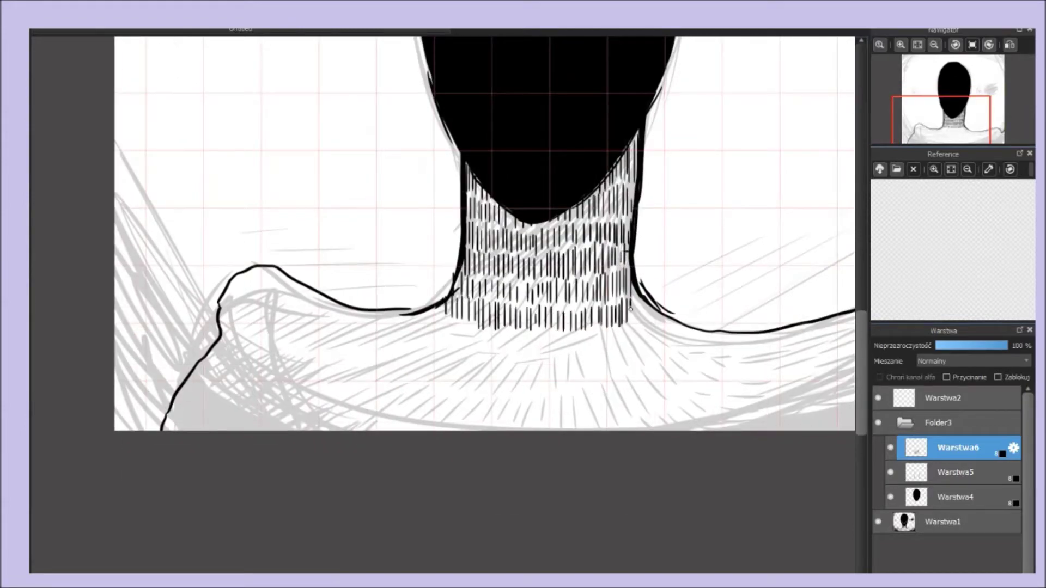
# Step: Hatch the shoulder on the "Hi" side with short vertical strokes along and below its outline
pyautogui.scroll(-2, 630, 308)
pyautogui.scroll(2, 294, 272)
pyautogui.moveTo(284, 259)
pyautogui.mouseDown()
pyautogui.moveTo(403, 319)
pyautogui.moveTo(391, 322)
pyautogui.moveTo(431, 332)
pyautogui.mouseUp()
pyautogui.moveTo(310, 248)
pyautogui.mouseDown()
pyautogui.moveTo(377, 265)
pyautogui.moveTo(424, 314)
pyautogui.moveTo(455, 290)
pyautogui.moveTo(479, 295)
pyautogui.moveTo(452, 330)
pyautogui.moveTo(481, 328)
pyautogui.mouseUp()
pyautogui.scroll(-2, 482, 328)
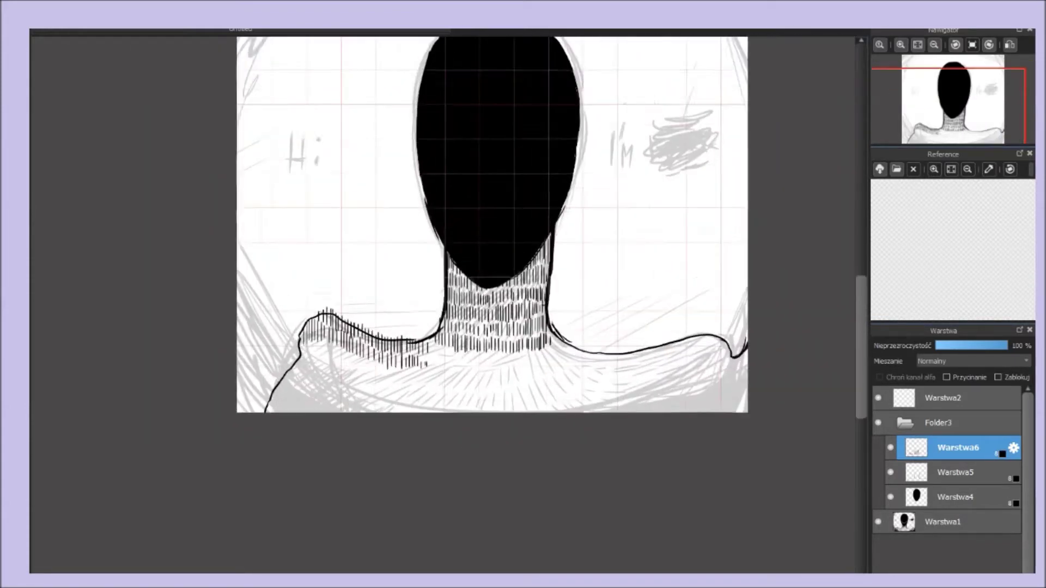
pyautogui.scroll(-1, 305, 327)
pyautogui.moveTo(302, 324); pyautogui.dragTo(362, 354)
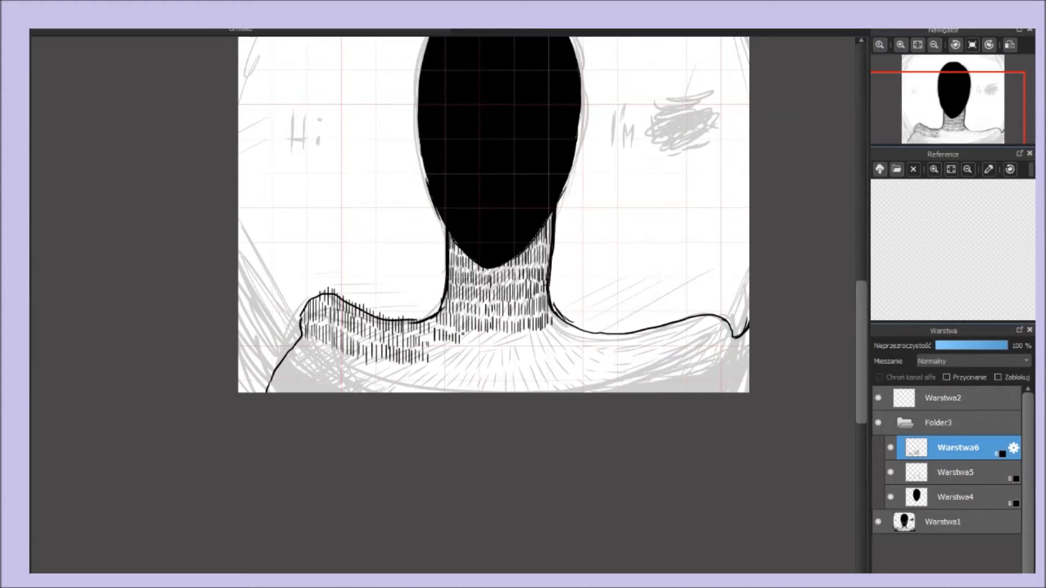
# Step: Extend the vertical hatching across the chest and the other shoulder down to the canvas's lower edge
pyautogui.moveTo(490, 346); pyautogui.dragTo(557, 327)
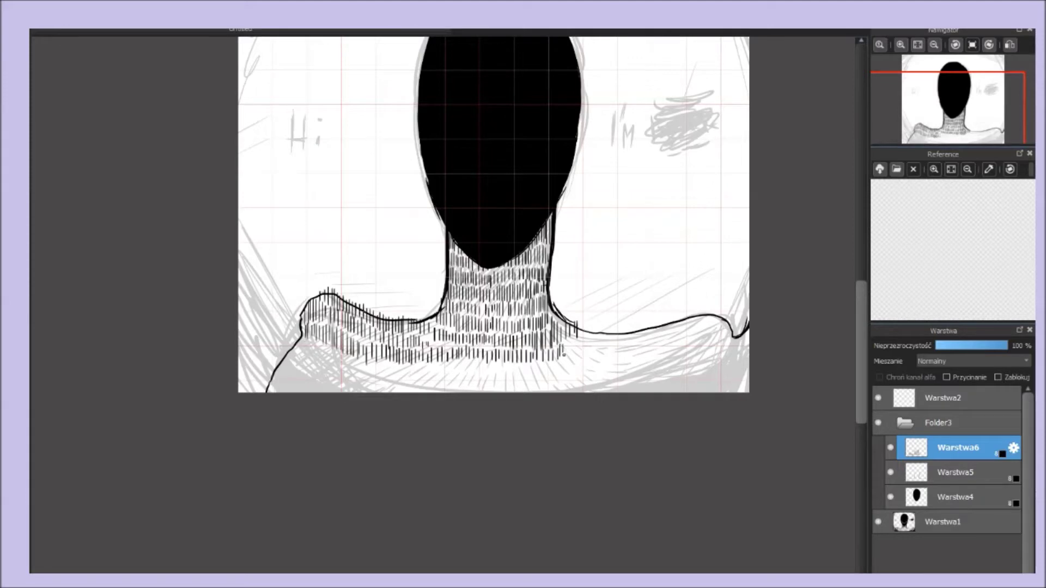
pyautogui.moveTo(631, 339); pyautogui.dragTo(719, 327)
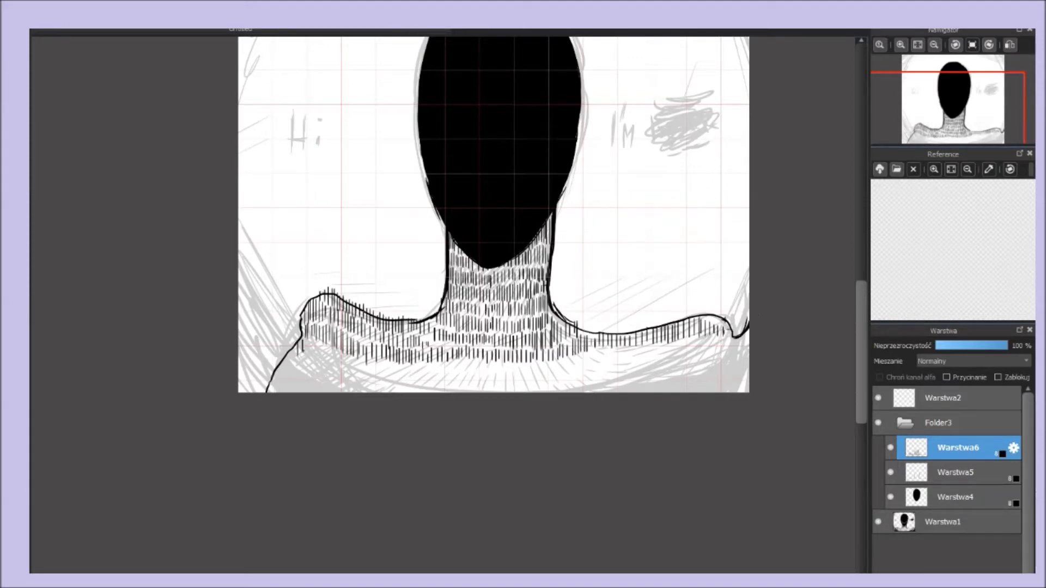
pyautogui.moveTo(302, 340); pyautogui.dragTo(339, 357)
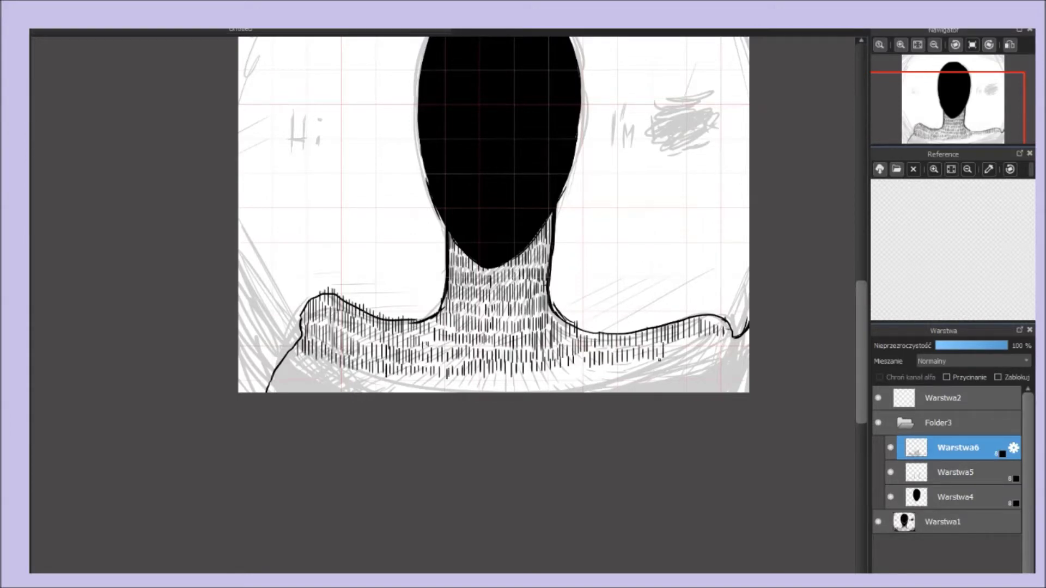
pyautogui.moveTo(715, 339)
pyautogui.mouseDown()
pyautogui.moveTo(740, 352)
pyautogui.moveTo(732, 373)
pyautogui.moveTo(696, 354)
pyautogui.moveTo(676, 377)
pyautogui.moveTo(634, 364)
pyautogui.moveTo(543, 388)
pyautogui.mouseUp()
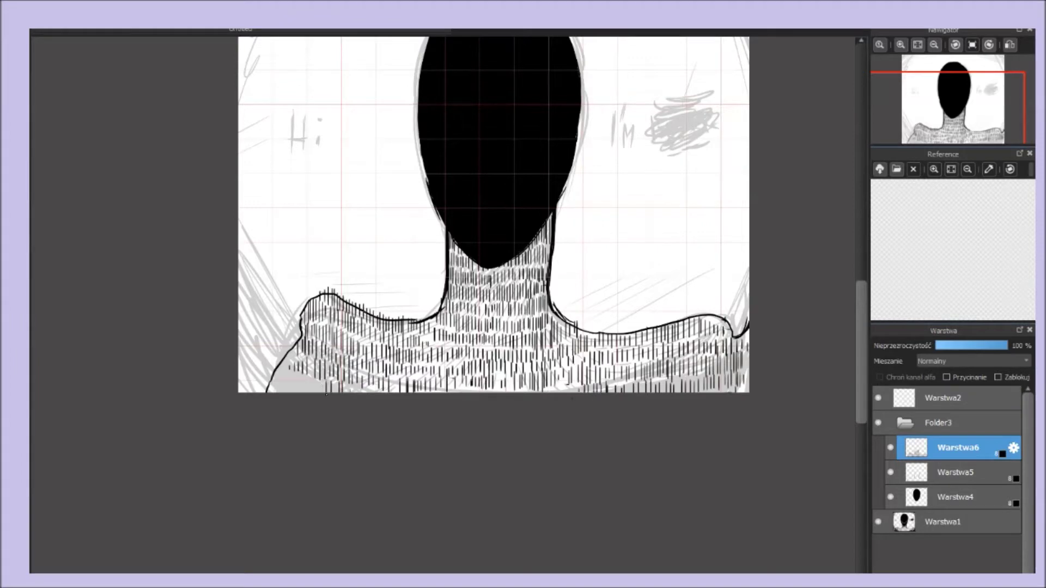
pyautogui.moveTo(324, 380); pyautogui.dragTo(315, 393)
pyautogui.moveTo(308, 377); pyautogui.dragTo(301, 393)
pyautogui.moveTo(292, 370); pyautogui.dragTo(282, 393)
pyautogui.scroll(-1, 463, 269)
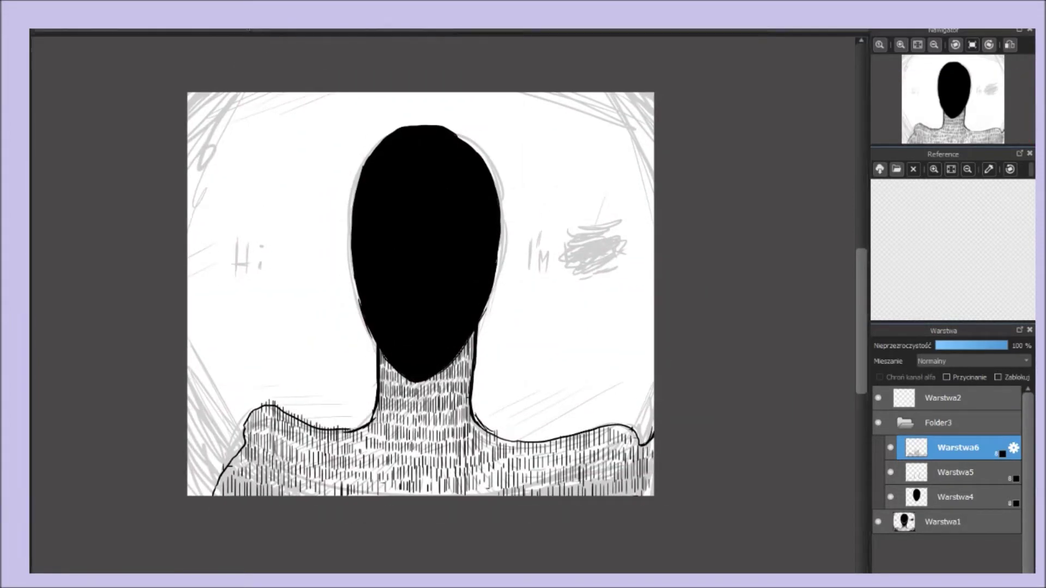
# Step: Add a new layer and scratch long thin black lines diagonally across both upper corners of the canvas
pyautogui.moveTo(421, 295); pyautogui.dragTo(478, 287)
pyautogui.scroll(-1, 468, 272)
pyautogui.scroll(1, 468, 272)
pyautogui.hotkey('ctrl', 'shift', 'n')
pyautogui.moveTo(659, 87); pyautogui.dragTo(702, 181)
pyautogui.moveTo(664, 88)
pyautogui.mouseDown()
pyautogui.moveTo(702, 163)
pyautogui.moveTo(702, 149)
pyautogui.mouseUp()
pyautogui.moveTo(676, 87)
pyautogui.mouseDown()
pyautogui.moveTo(702, 140)
pyautogui.moveTo(702, 127)
pyautogui.mouseUp()
pyautogui.moveTo(691, 88); pyautogui.dragTo(702, 112)
pyautogui.moveTo(592, 88); pyautogui.dragTo(687, 140)
pyautogui.moveTo(608, 88)
pyautogui.mouseDown()
pyautogui.moveTo(703, 147)
pyautogui.moveTo(702, 169)
pyautogui.mouseUp()
pyautogui.moveTo(291, 88)
pyautogui.mouseDown()
pyautogui.moveTo(248, 205)
pyautogui.moveTo(250, 121)
pyautogui.mouseUp()
pyautogui.moveTo(583, 87)
pyautogui.mouseDown()
pyautogui.moveTo(662, 144)
pyautogui.moveTo(703, 199)
pyautogui.mouseUp()
pyautogui.moveTo(447, 87); pyautogui.dragTo(258, 144)
# Step: Darken the lower-right corner of the drawing with dense diagonal lines sweeping over the shoulder
pyautogui.moveTo(702, 459); pyautogui.dragTo(681, 480)
pyautogui.moveTo(702, 451); pyautogui.dragTo(684, 480)
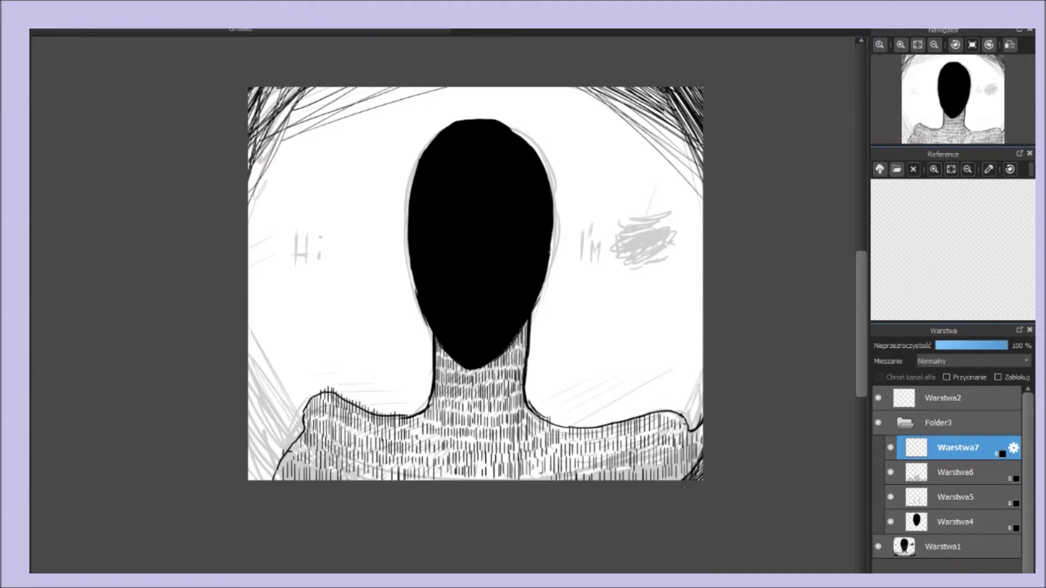
pyautogui.moveTo(702, 428); pyautogui.dragTo(670, 479)
pyautogui.moveTo(702, 412); pyautogui.dragTo(675, 479)
pyautogui.moveTo(700, 381); pyautogui.dragTo(638, 479)
pyautogui.moveTo(677, 405); pyautogui.dragTo(609, 480)
pyautogui.moveTo(702, 459); pyautogui.dragTo(643, 480)
pyautogui.moveTo(702, 426)
pyautogui.mouseDown()
pyautogui.moveTo(603, 480)
pyautogui.moveTo(550, 482)
pyautogui.mouseUp()
pyautogui.moveTo(703, 359); pyautogui.dragTo(648, 482)
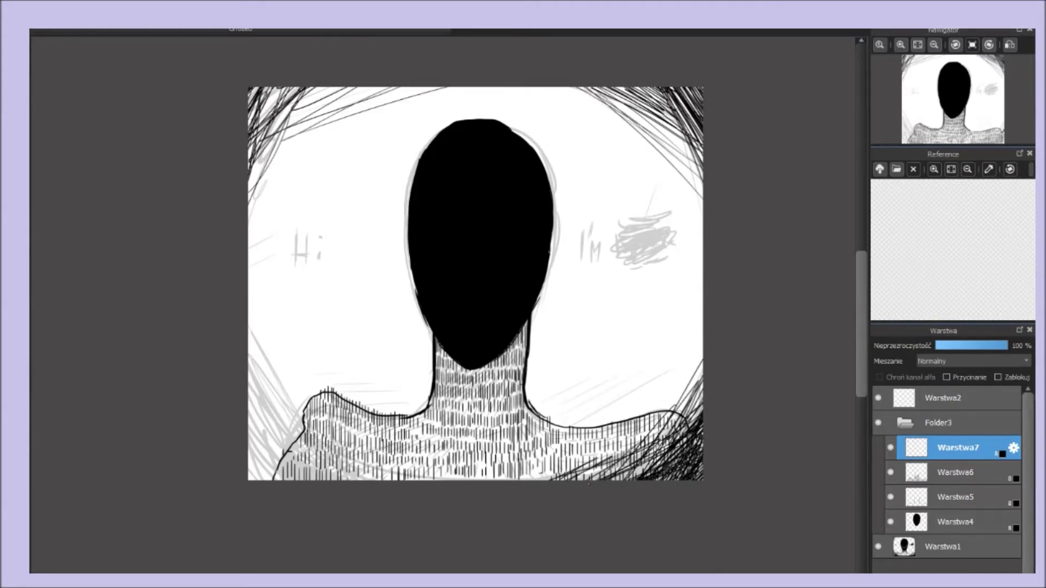
pyautogui.moveTo(645, 441); pyautogui.dragTo(580, 482)
# Step: Darken the lower-left corner of the drawing with crossing diagonal lines running up the canvas's side and over the shoulder
pyautogui.moveTo(248, 466); pyautogui.dragTo(258, 480)
pyautogui.moveTo(248, 451); pyautogui.dragTo(272, 480)
pyautogui.moveTo(248, 418); pyautogui.dragTo(293, 479)
pyautogui.moveTo(249, 393); pyautogui.dragTo(298, 480)
pyautogui.moveTo(250, 349); pyautogui.dragTo(282, 480)
pyautogui.moveTo(250, 380); pyautogui.dragTo(339, 479)
pyautogui.moveTo(268, 427); pyautogui.dragTo(408, 480)
pyautogui.moveTo(249, 405)
pyautogui.mouseDown()
pyautogui.moveTo(319, 480)
pyautogui.moveTo(249, 327)
pyautogui.mouseUp()
pyautogui.moveTo(410, 482); pyautogui.dragTo(257, 359)
pyautogui.moveTo(248, 283); pyautogui.dragTo(321, 474)
# Step: Thicken the dark vignette with extra scratchy lines in the upper corners and along the lower edge of the drawing
pyautogui.moveTo(669, 89); pyautogui.dragTo(675, 210)
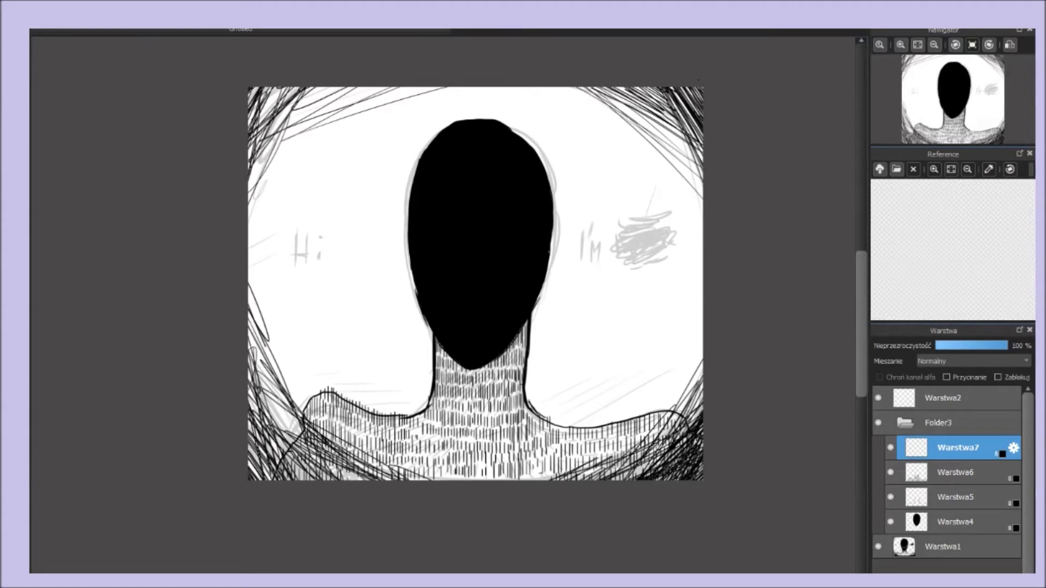
pyautogui.moveTo(640, 88); pyautogui.dragTo(664, 149)
pyautogui.moveTo(631, 87); pyautogui.dragTo(664, 148)
pyautogui.moveTo(294, 87); pyautogui.dragTo(251, 126)
pyautogui.moveTo(280, 88); pyautogui.dragTo(267, 103)
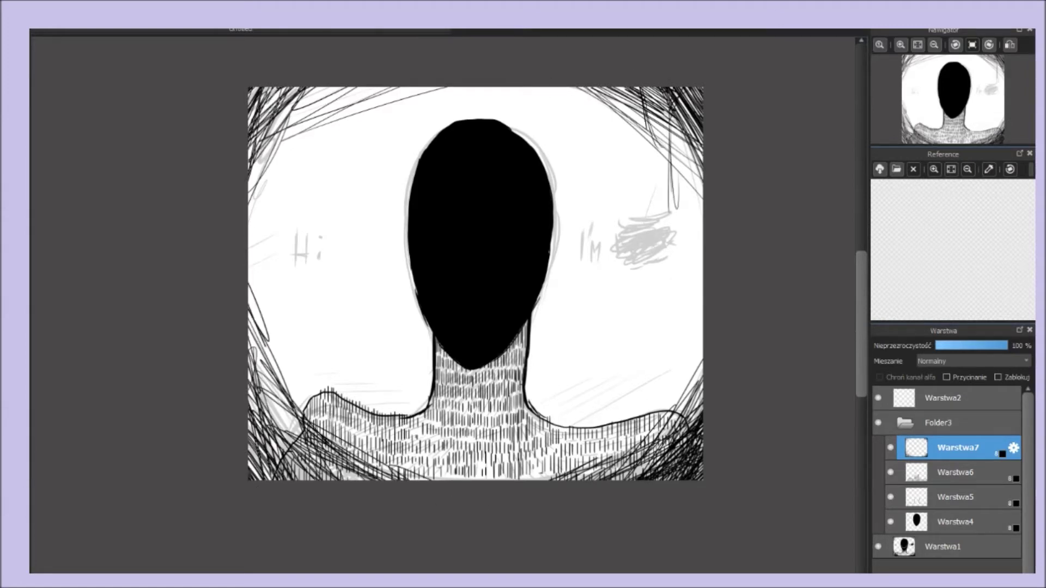
pyautogui.moveTo(249, 425); pyautogui.dragTo(296, 480)
pyautogui.moveTo(266, 446); pyautogui.dragTo(303, 480)
pyautogui.moveTo(691, 465); pyautogui.dragTo(626, 480)
pyautogui.moveTo(683, 449)
pyautogui.mouseDown()
pyautogui.moveTo(612, 480)
pyautogui.moveTo(558, 480)
pyautogui.mouseUp()
pyautogui.moveTo(377, 472)
pyautogui.mouseDown()
pyautogui.moveTo(604, 479)
pyautogui.moveTo(439, 474)
pyautogui.mouseUp()
# Step: Add a new layer and draw dense long vertical black strokes from the chin down the middle of the neck and chest
pyautogui.scroll(-4, 556, 352)
pyautogui.scroll(4, 529, 367)
pyautogui.hotkey('ctrl', 'shift', 'n')
pyautogui.moveTo(542, 335); pyautogui.dragTo(534, 459)
pyautogui.moveTo(530, 341)
pyautogui.mouseDown()
pyautogui.moveTo(517, 459)
pyautogui.moveTo(506, 460)
pyautogui.mouseUp()
pyautogui.moveTo(500, 342); pyautogui.dragTo(493, 459)
pyautogui.moveTo(496, 340)
pyautogui.mouseDown()
pyautogui.moveTo(487, 459)
pyautogui.moveTo(502, 459)
pyautogui.mouseUp()
pyautogui.moveTo(518, 346); pyautogui.dragTo(514, 459)
pyautogui.moveTo(531, 339)
pyautogui.mouseDown()
pyautogui.moveTo(527, 459)
pyautogui.moveTo(516, 459)
pyautogui.mouseUp()
pyautogui.moveTo(505, 348); pyautogui.dragTo(499, 459)
pyautogui.moveTo(493, 337); pyautogui.dragTo(489, 459)
pyautogui.moveTo(549, 320); pyautogui.dragTo(543, 459)
# Step: Surround the black head with vertical zigzag hatching above it and along both sides
pyautogui.moveTo(566, 107); pyautogui.dragTo(589, 119)
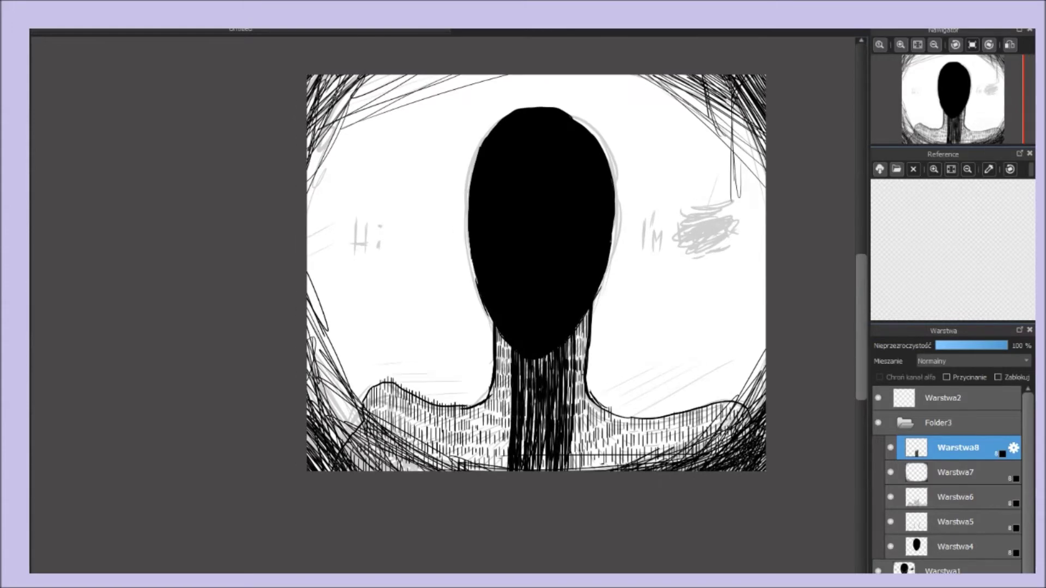
pyautogui.moveTo(616, 221)
pyautogui.mouseDown()
pyautogui.moveTo(631, 124)
pyautogui.moveTo(635, 166)
pyautogui.mouseUp()
pyautogui.moveTo(636, 122); pyautogui.dragTo(650, 158)
pyautogui.moveTo(470, 164)
pyautogui.mouseDown()
pyautogui.moveTo(460, 226)
pyautogui.moveTo(426, 207)
pyautogui.moveTo(487, 123)
pyautogui.mouseUp()
pyautogui.moveTo(637, 214); pyautogui.dragTo(659, 164)
pyautogui.moveTo(595, 135)
pyautogui.mouseDown()
pyautogui.moveTo(589, 85)
pyautogui.moveTo(464, 124)
pyautogui.moveTo(538, 78)
pyautogui.moveTo(593, 78)
pyautogui.mouseUp()
pyautogui.moveTo(638, 128)
pyautogui.mouseDown()
pyautogui.moveTo(632, 90)
pyautogui.moveTo(598, 106)
pyautogui.mouseUp()
pyautogui.moveTo(599, 76); pyautogui.dragTo(591, 97)
pyautogui.moveTo(468, 76)
pyautogui.mouseDown()
pyautogui.moveTo(464, 110)
pyautogui.moveTo(435, 136)
pyautogui.mouseUp()
pyautogui.moveTo(645, 197); pyautogui.dragTo(599, 321)
pyautogui.moveTo(481, 305); pyautogui.dragTo(452, 332)
pyautogui.moveTo(463, 226); pyautogui.dragTo(444, 305)
pyautogui.moveTo(662, 185); pyautogui.dragTo(648, 278)
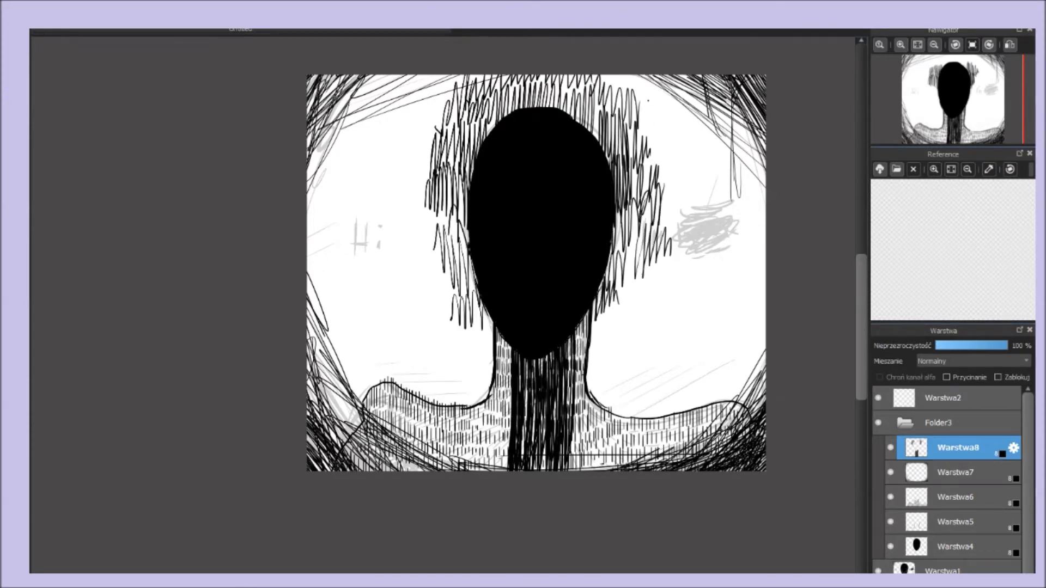
# Step: Add a few outlying strokes around the head and erase the outer hatching, leaving a narrow halo close to the head
pyautogui.moveTo(651, 106); pyautogui.dragTo(649, 137)
pyautogui.moveTo(409, 144); pyautogui.dragTo(400, 220)
pyautogui.moveTo(397, 179); pyautogui.dragTo(412, 147)
pyautogui.moveTo(455, 324); pyautogui.dragTo(505, 47)
pyautogui.moveTo(408, 147); pyautogui.dragTo(401, 182)
pyautogui.moveTo(596, 65); pyautogui.dragTo(648, 285)
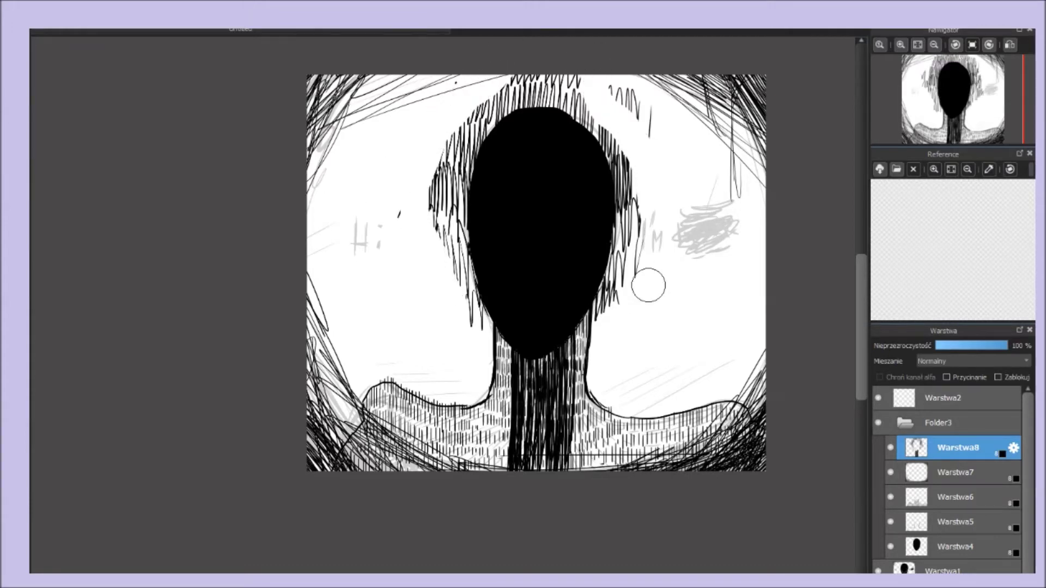
pyautogui.moveTo(613, 90); pyautogui.dragTo(650, 134)
# Step: Add zigzag strokes to the top and sides of the halo, plus a small detached patch on each side of the head
pyautogui.moveTo(517, 75); pyautogui.dragTo(505, 95)
pyautogui.moveTo(577, 77); pyautogui.dragTo(633, 165)
pyautogui.moveTo(456, 143); pyautogui.dragTo(427, 199)
pyautogui.moveTo(636, 215)
pyautogui.mouseDown()
pyautogui.moveTo(662, 202)
pyautogui.moveTo(662, 244)
pyautogui.mouseUp()
pyautogui.moveTo(438, 203); pyautogui.dragTo(408, 198)
pyautogui.moveTo(658, 328); pyautogui.dragTo(673, 356)
pyautogui.moveTo(413, 311); pyautogui.dragTo(381, 276)
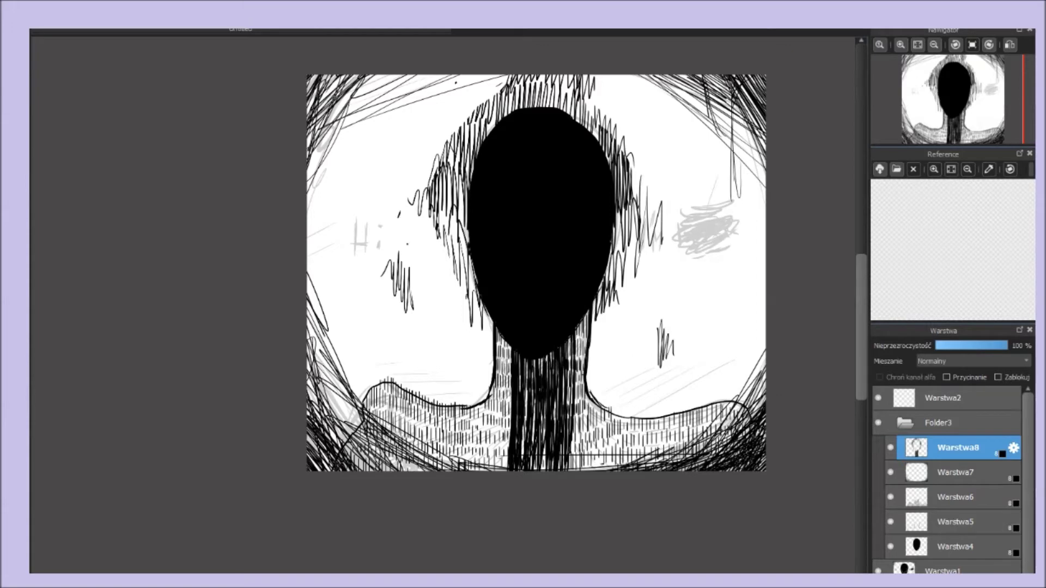
# Step: Widen the dark neck shading with long vertical strokes along both sides of the neck and down over the chest
pyautogui.moveTo(601, 275); pyautogui.dragTo(591, 471)
pyautogui.moveTo(588, 330); pyautogui.dragTo(575, 471)
pyautogui.moveTo(508, 341)
pyautogui.mouseDown()
pyautogui.moveTo(506, 471)
pyautogui.moveTo(493, 471)
pyautogui.mouseUp()
pyautogui.moveTo(483, 294)
pyautogui.mouseDown()
pyautogui.moveTo(479, 467)
pyautogui.moveTo(490, 403)
pyautogui.mouseUp()
pyautogui.moveTo(494, 341); pyautogui.dragTo(492, 452)
pyautogui.moveTo(504, 340); pyautogui.dragTo(492, 449)
pyautogui.moveTo(601, 342); pyautogui.dragTo(602, 408)
pyautogui.moveTo(586, 318); pyautogui.dragTo(583, 400)
pyautogui.moveTo(596, 322); pyautogui.dragTo(594, 364)
# Step: Add a new layer and set its colour to white
pyautogui.scroll(-2, 539, 292)
pyautogui.scroll(3, 539, 291)
pyautogui.scroll(2, 525, 212)
pyautogui.hotkey('ctrl', 'shift', 'n')
pyautogui.click(1013, 447)
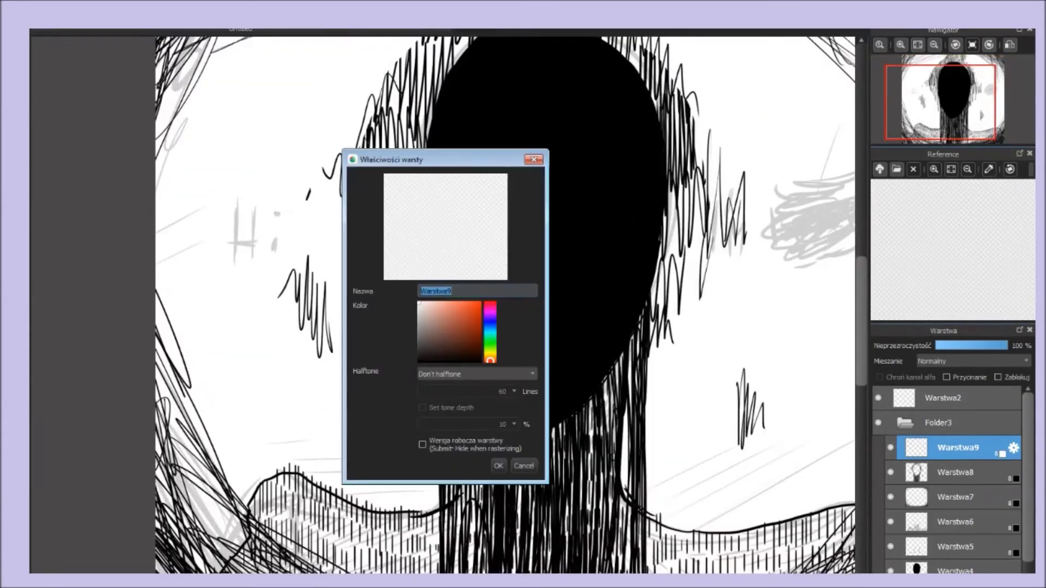
pyautogui.click(419, 302)
pyautogui.click(500, 465)
pyautogui.scroll(1, 530, 280)
pyautogui.moveTo(466, 235); pyautogui.dragTo(459, 252)
pyautogui.moveTo(616, 231); pyautogui.dragTo(621, 258)
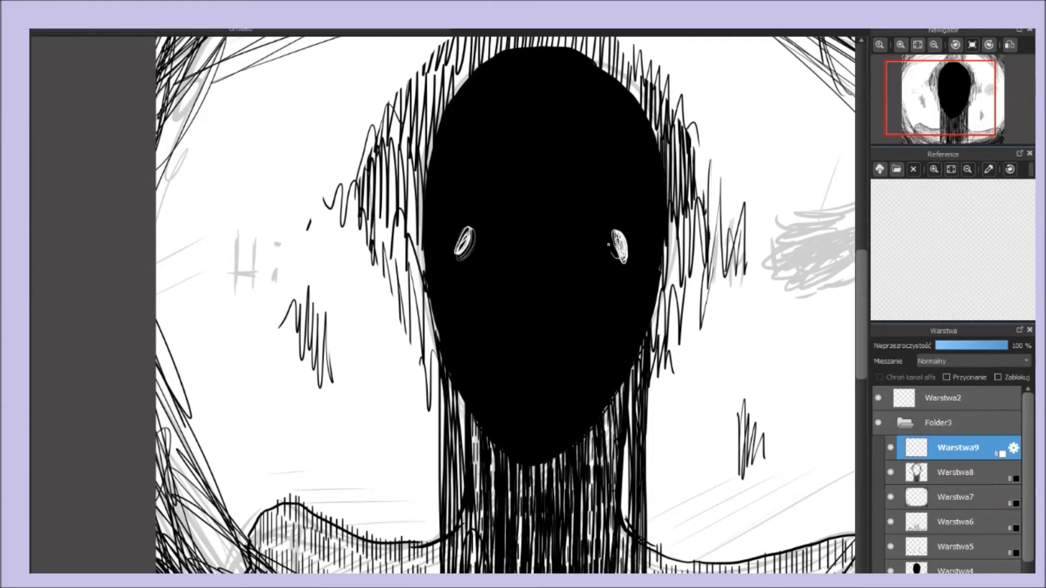
pyautogui.hotkey('ctrl', 'z')
pyautogui.hotkey('ctrl', 'z')
pyautogui.hotkey('ctrl', 'z')
pyautogui.hotkey('ctrl', 'z')
pyautogui.moveTo(469, 229)
pyautogui.mouseDown()
pyautogui.moveTo(458, 261)
pyautogui.moveTo(479, 247)
pyautogui.mouseUp()
pyautogui.press('Delete')
# Step: Draw two small round white eyes and a wide curved white smile on the black face
pyautogui.moveTo(616, 259); pyautogui.dragTo(602, 256)
pyautogui.moveTo(465, 240)
pyautogui.mouseDown()
pyautogui.moveTo(476, 238)
pyautogui.moveTo(468, 244)
pyautogui.mouseUp()
pyautogui.moveTo(545, 305); pyautogui.dragTo(566, 252)
pyautogui.moveTo(651, 244); pyautogui.dragTo(602, 330)
pyautogui.moveTo(650, 253)
pyautogui.mouseDown()
pyautogui.moveTo(491, 249)
pyautogui.moveTo(653, 224)
pyautogui.mouseUp()
pyautogui.moveTo(590, 334); pyautogui.dragTo(484, 241)
pyautogui.moveTo(487, 279); pyautogui.dragTo(634, 289)
pyautogui.moveTo(475, 229); pyautogui.dragTo(513, 327)
pyautogui.moveTo(622, 307); pyautogui.dragTo(496, 310)
pyautogui.scroll(-3, 505, 313)
pyautogui.hotkey('ctrl', '+')
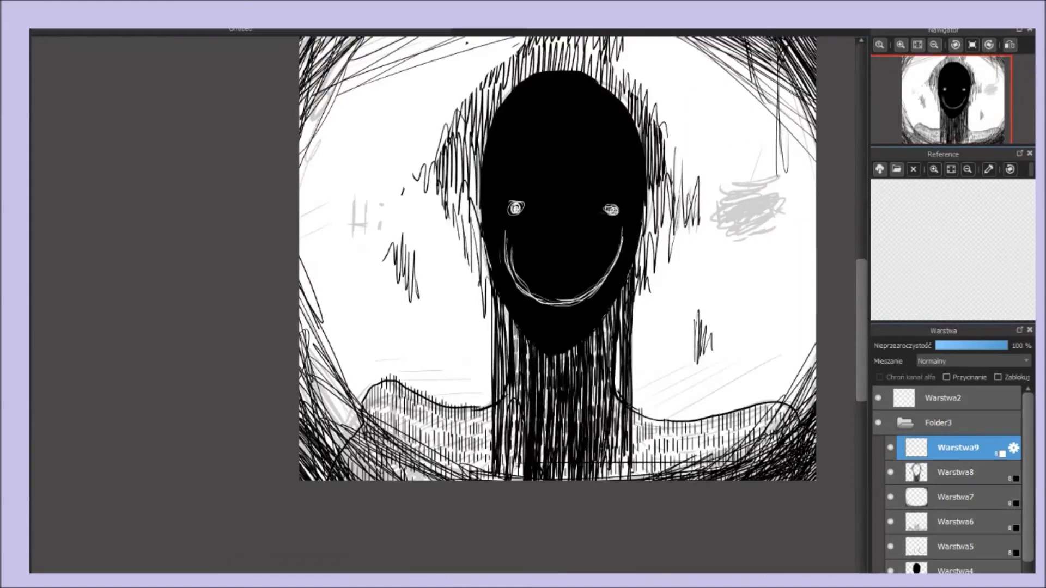
# Step: Undo the strokes of the white smile, keeping the two eyes
pyautogui.hotkey('ctrl', 'z')
pyautogui.hotkey('ctrl', 'z')
pyautogui.hotkey('ctrl', 'z')
pyautogui.hotkey('ctrl', 'z')
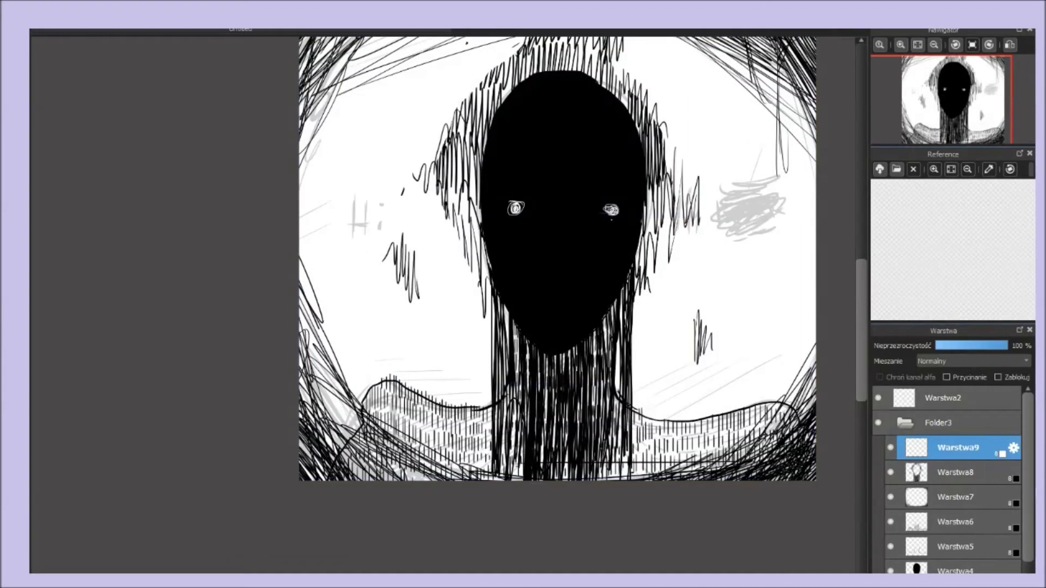
pyautogui.hotkey('ctrl', '+')
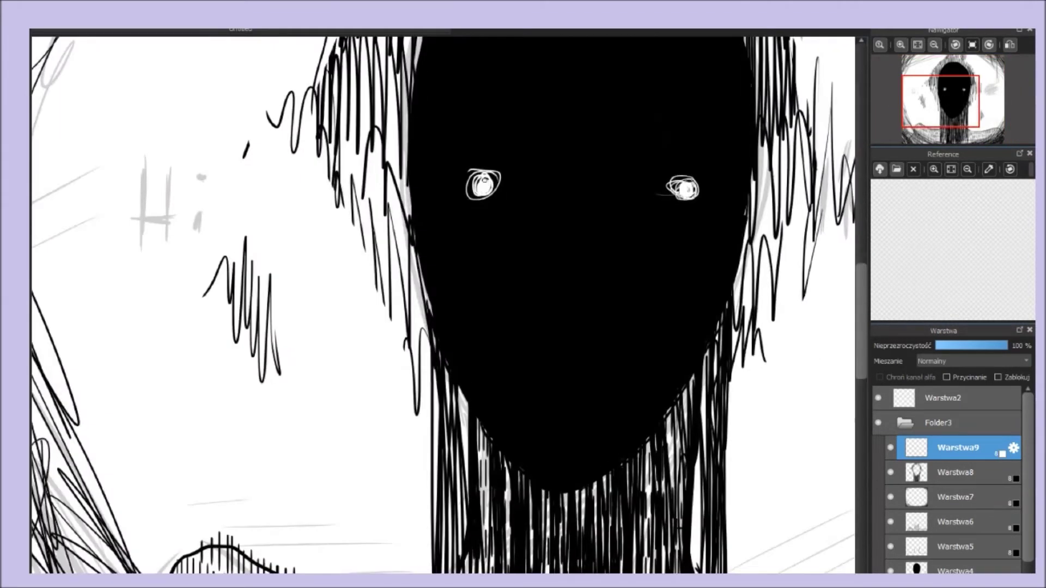
pyautogui.moveTo(484, 180); pyautogui.dragTo(514, 72)
pyautogui.moveTo(699, 160); pyautogui.dragTo(679, 248)
pyautogui.moveTo(515, 165); pyautogui.dragTo(528, 253)
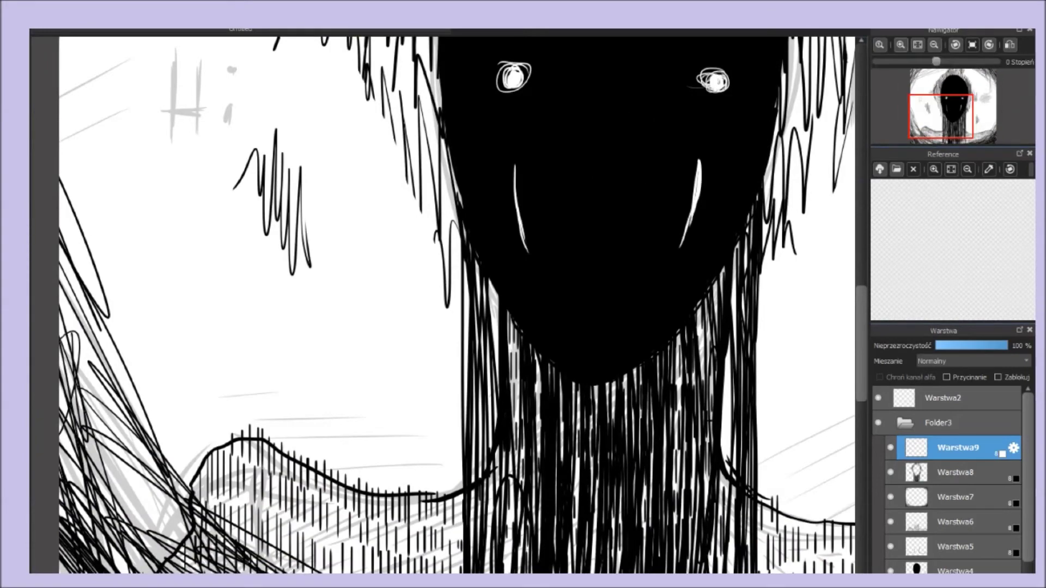
pyautogui.hotkey('ctrl', '0')
pyautogui.hotkey('ctrl', 'z')
pyautogui.hotkey('ctrl', 'z')
pyautogui.hotkey('ctrl', 'z')
pyautogui.moveTo(392, 252); pyautogui.dragTo(570, 191)
pyautogui.moveTo(686, 244); pyautogui.dragTo(625, 311)
pyautogui.moveTo(584, 237)
pyautogui.mouseDown()
pyautogui.moveTo(636, 313)
pyautogui.moveTo(688, 232)
pyautogui.moveTo(586, 272)
pyautogui.mouseUp()
pyautogui.hotkey('ctrl', 'z')
pyautogui.hotkey('ctrl', 'z')
pyautogui.hotkey('ctrl', 'z')
# Step: Redraw the wide white smile with overlapping curved strokes and add a thin white line along the right edge of the head
pyautogui.moveTo(554, 221); pyautogui.dragTo(642, 298)
pyautogui.moveTo(642, 295); pyautogui.dragTo(706, 216)
pyautogui.moveTo(546, 240); pyautogui.dragTo(673, 275)
pyautogui.moveTo(550, 221); pyautogui.dragTo(699, 240)
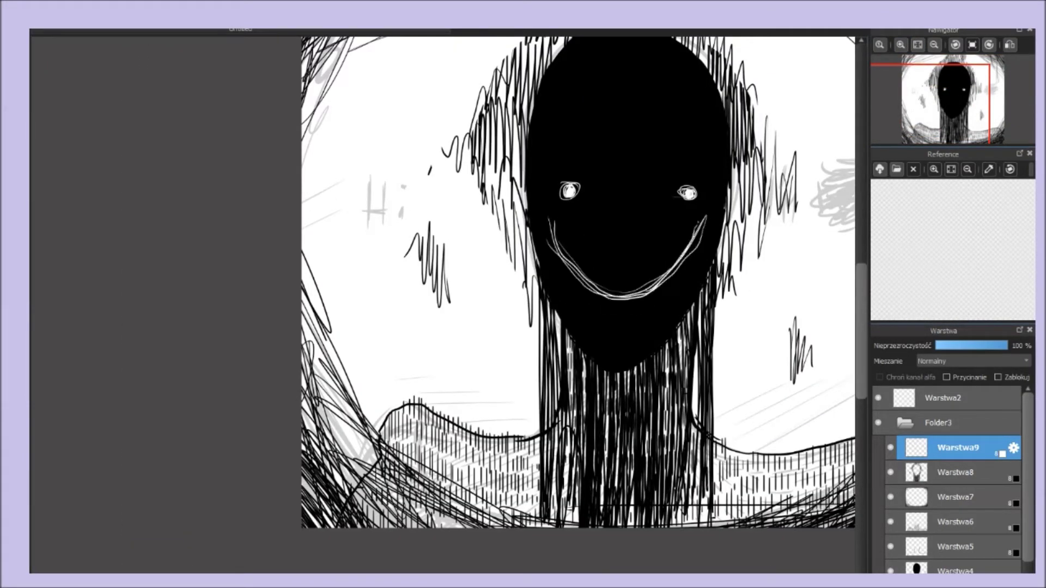
pyautogui.scroll(-3, 656, 265)
pyautogui.moveTo(638, 261)
pyautogui.mouseDown()
pyautogui.moveTo(635, 276)
pyautogui.moveTo(636, 256)
pyautogui.mouseUp()
pyautogui.moveTo(642, 169); pyautogui.dragTo(654, 221)
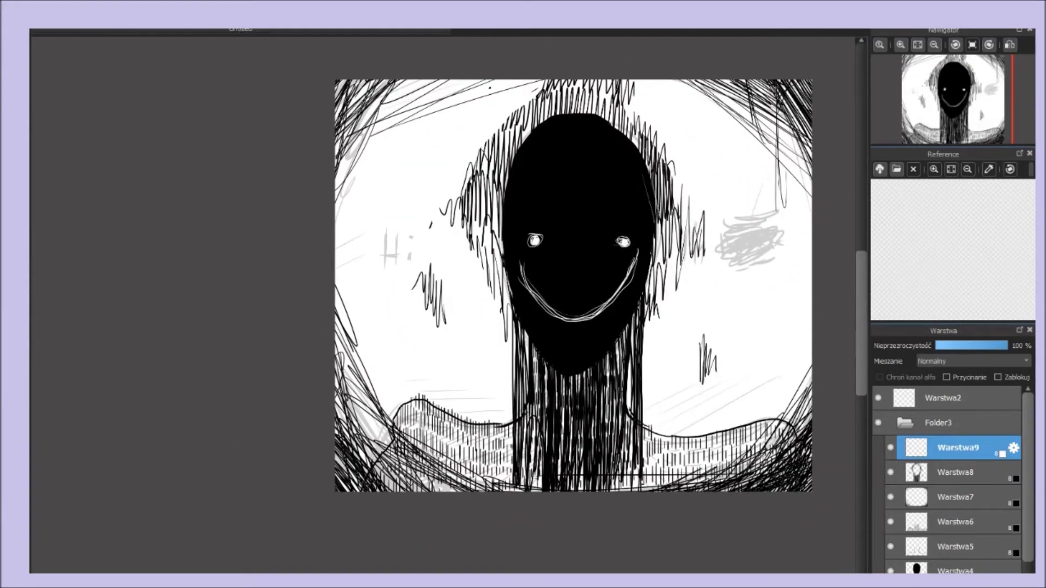
# Step: Add a new layer, retrace both shoulder outlines with rough black strokes, and place small black specks above the shoulder
pyautogui.moveTo(577, 284); pyautogui.dragTo(558, 238)
pyautogui.hotkey('ctrl', 'shift', 'n')
pyautogui.moveTo(783, 392)
pyautogui.mouseDown()
pyautogui.moveTo(678, 391)
pyautogui.moveTo(607, 359)
pyautogui.mouseUp()
pyautogui.moveTo(619, 374); pyautogui.dragTo(775, 375)
pyautogui.moveTo(509, 364)
pyautogui.mouseDown()
pyautogui.moveTo(382, 359)
pyautogui.moveTo(336, 445)
pyautogui.mouseUp()
pyautogui.moveTo(369, 387); pyautogui.dragTo(404, 353)
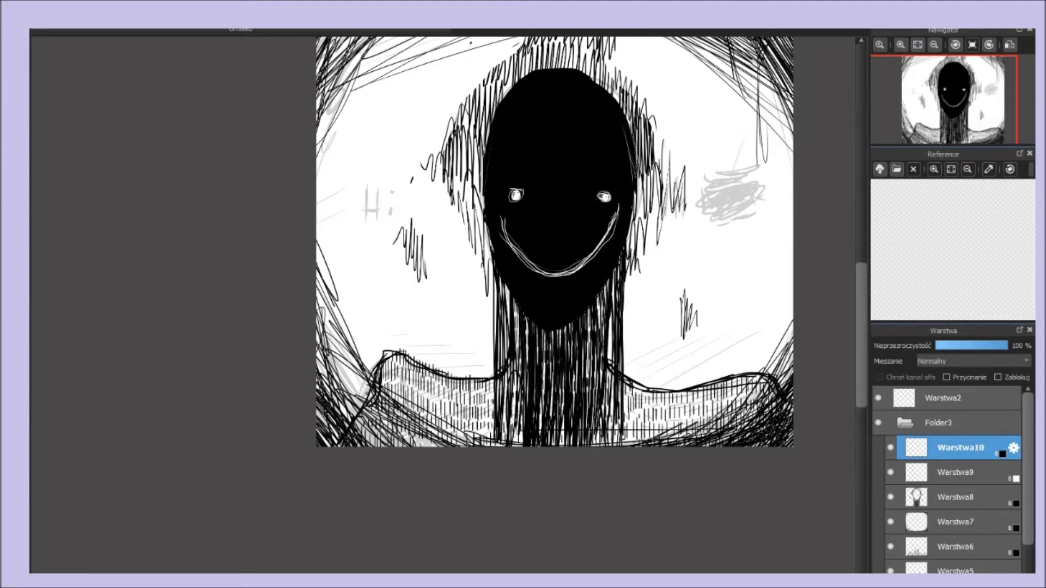
pyautogui.moveTo(550, 327); pyautogui.dragTo(563, 349)
pyautogui.moveTo(704, 407); pyautogui.dragTo(670, 413)
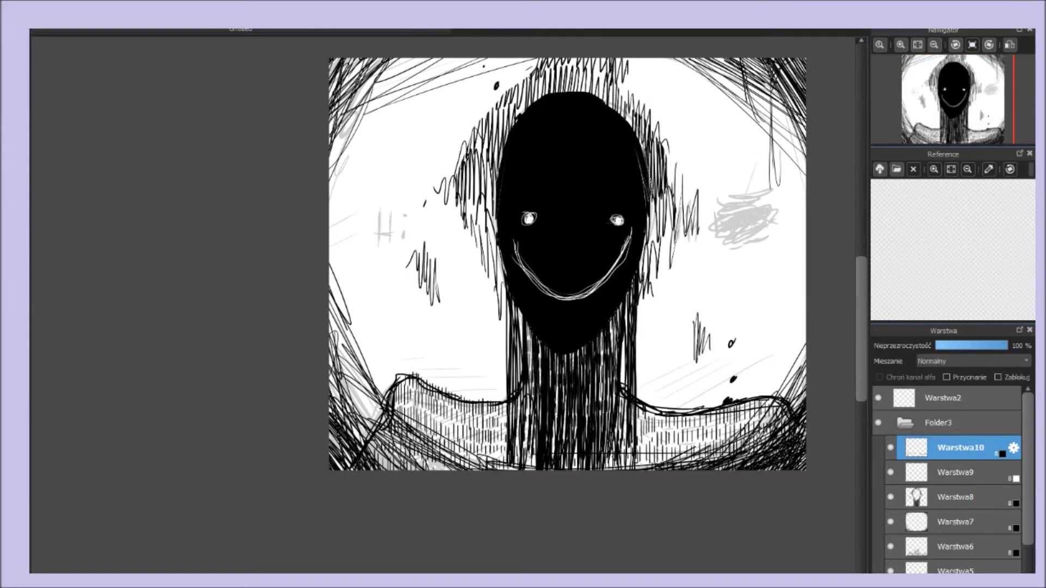
# Step: Add a new layer, try lettering over the grey "Hi" beside the head, and undo the attempt
pyautogui.hotkey('ctrl', 'shift', 'n')
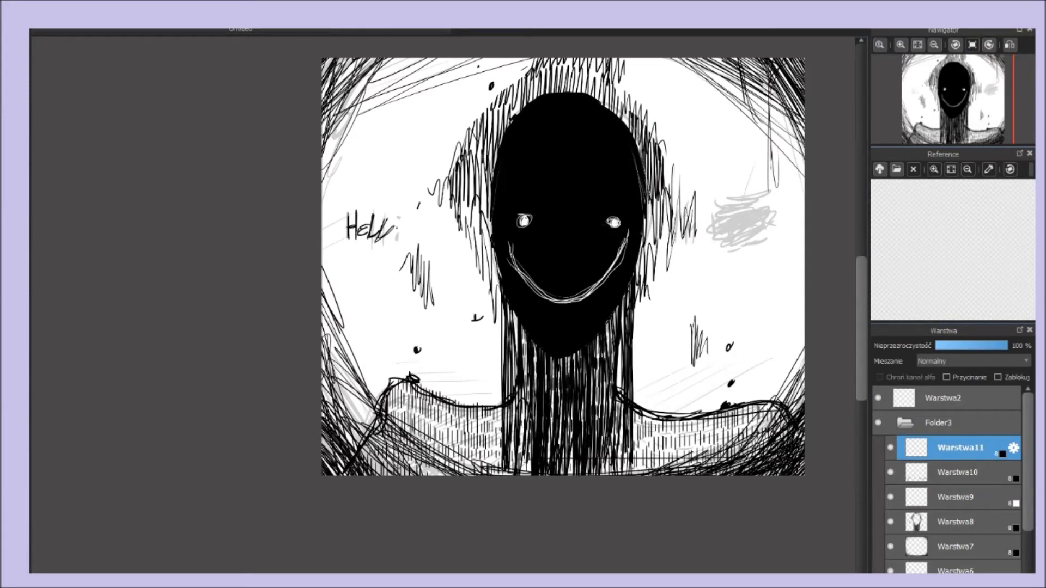
pyautogui.moveTo(719, 247)
pyautogui.mouseDown()
pyautogui.moveTo(768, 213)
pyautogui.moveTo(708, 218)
pyautogui.moveTo(752, 239)
pyautogui.moveTo(773, 188)
pyautogui.moveTo(787, 209)
pyautogui.mouseUp()
pyautogui.moveTo(346, 240)
pyautogui.mouseDown()
pyautogui.moveTo(401, 201)
pyautogui.moveTo(409, 231)
pyautogui.mouseUp()
pyautogui.hotkey('ctrl', 'z')
pyautogui.hotkey('ctrl', 'z')
pyautogui.hotkey('ctrl', 'z')
pyautogui.hotkey('ctrl', 'z')
pyautogui.press('Delete')
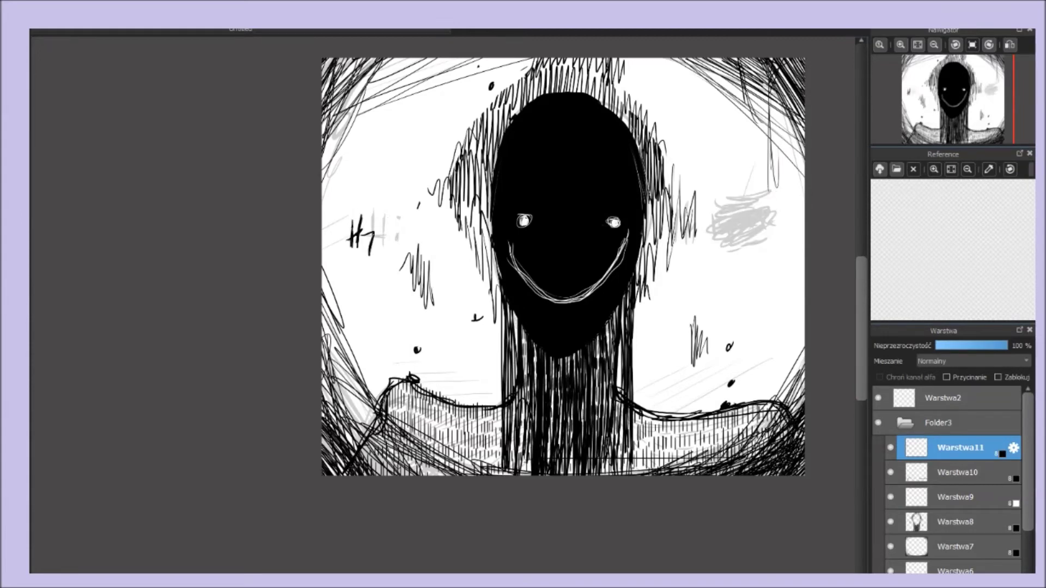
# Step: Letter HELLO in jagged black capitals over the grey "Hi" and cover the grey patch on the other side with a dense black scribble
pyautogui.hotkey('ctrl', 'y')
pyautogui.hotkey('ctrl', 'y')
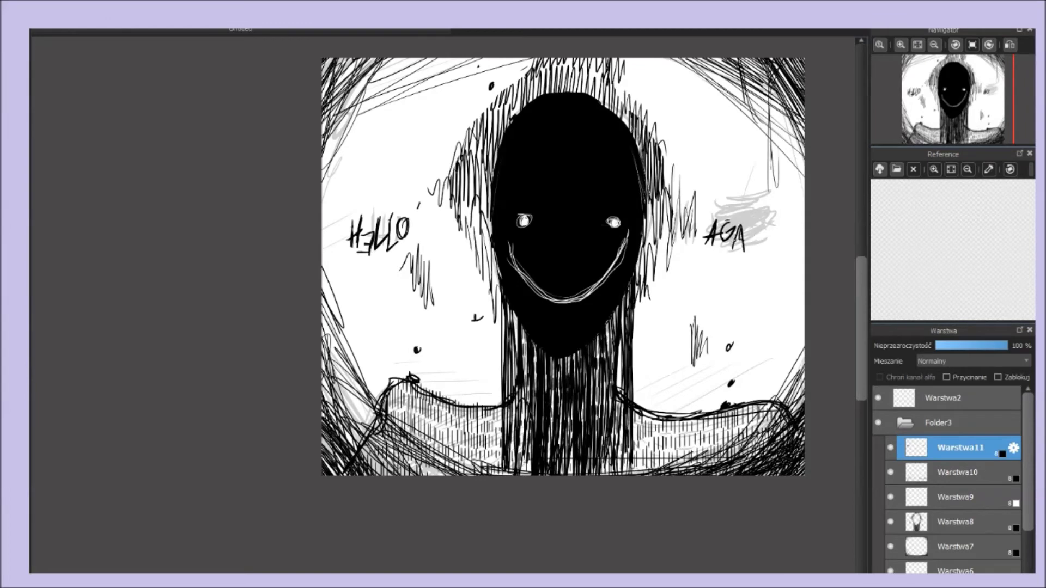
pyautogui.moveTo(708, 243)
pyautogui.mouseDown()
pyautogui.moveTo(702, 234)
pyautogui.moveTo(725, 240)
pyautogui.mouseUp()
pyautogui.moveTo(733, 204); pyautogui.dragTo(769, 248)
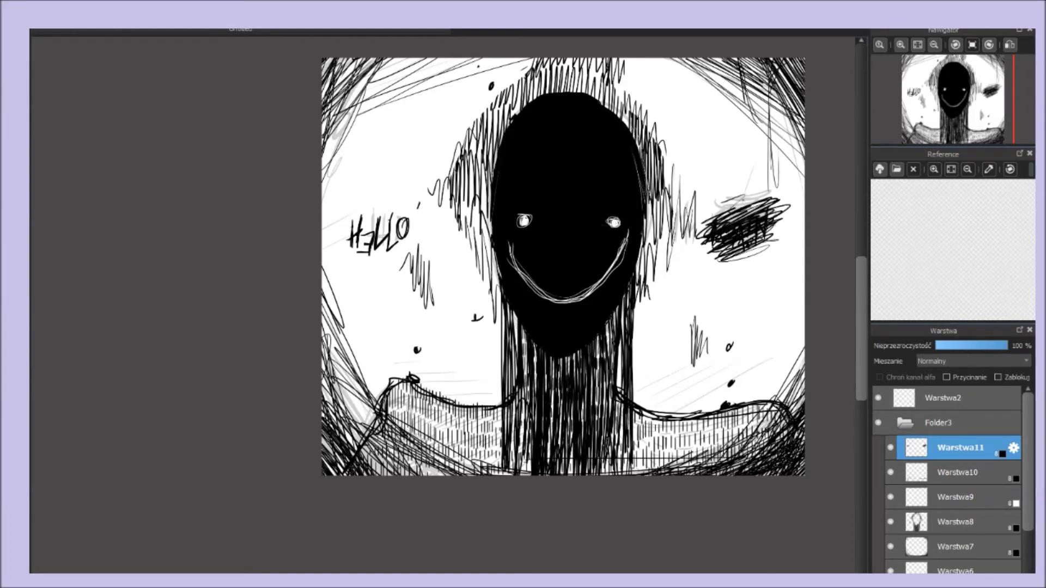
# Step: Collapse Folder3 and hide the sketch layer Warstwa1
pyautogui.moveTo(563, 267); pyautogui.dragTo(548, 305)
pyautogui.scroll(-1, 548, 304)
pyautogui.click(904, 423)
pyautogui.click(878, 447)
pyautogui.scroll(-2, 518, 332)
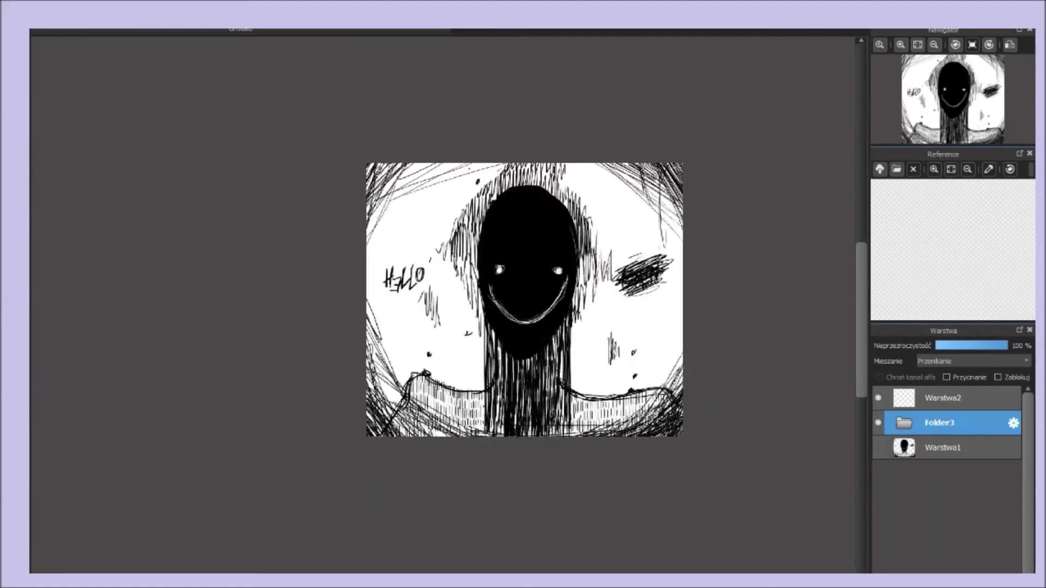
pyautogui.scroll(2, 518, 332)
pyautogui.click(904, 422)
pyautogui.scroll(-2, 947, 479)
pyautogui.scroll(2, 946, 479)
pyautogui.moveTo(527, 292); pyautogui.dragTo(512, 291)
pyautogui.click(904, 423)
pyautogui.click(942, 447)
pyautogui.hotkey('ctrl', 'shift', 'n')
pyautogui.moveTo(284, 79); pyautogui.dragTo(746, 496)
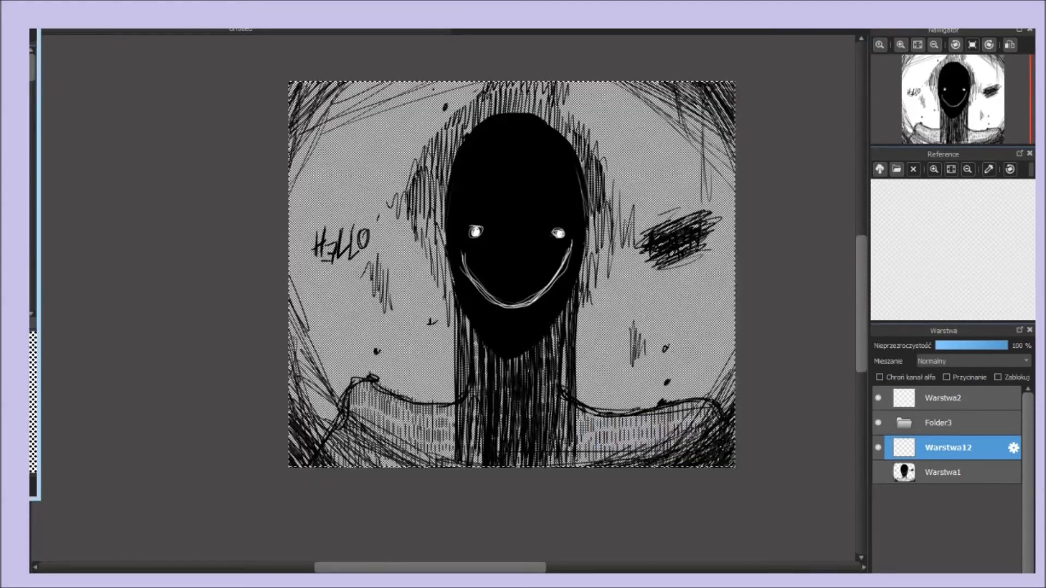
pyautogui.press('Escape')
pyautogui.scroll(-3, 33, 185)
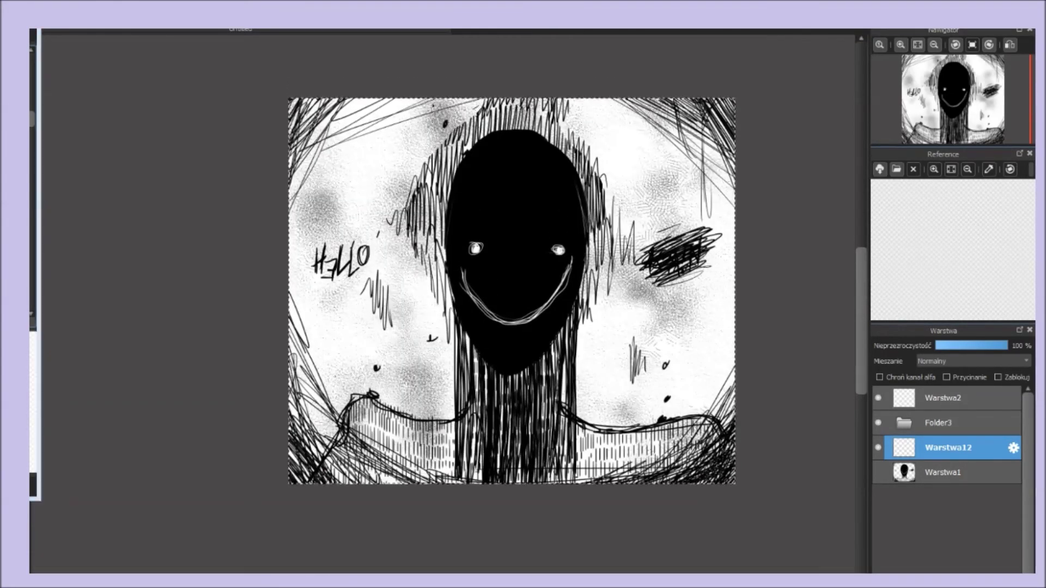
pyautogui.hotkey('ctrl', 'z')
pyautogui.hotkey('ctrl', 'z')
# Step: Add a layer between Folder3 and Warstwa1 and apply a black halftone-dot gradient that fades upward from the canvas bottom
pyautogui.click(937, 423)
pyautogui.click(942, 448)
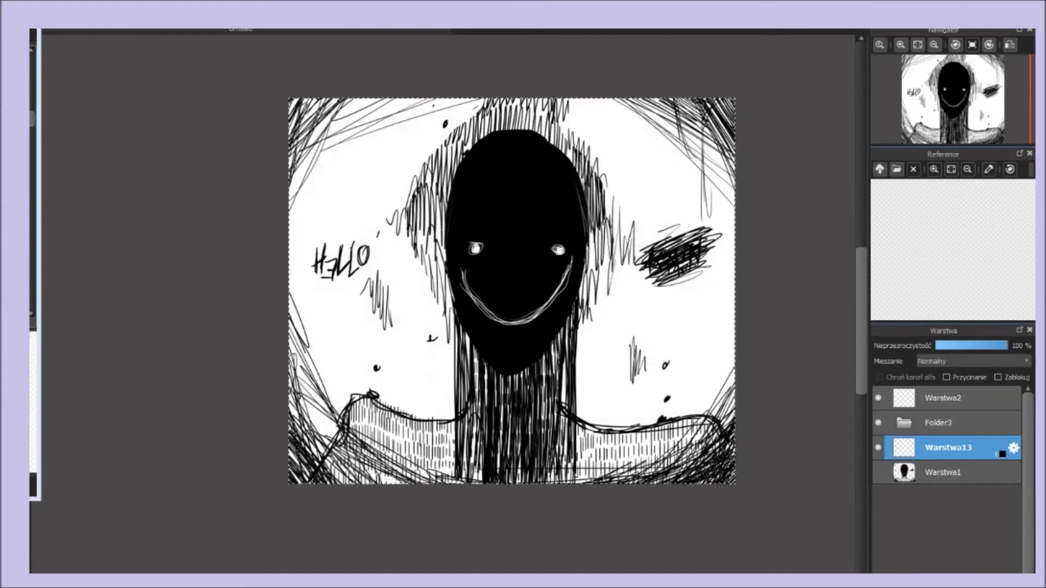
pyautogui.press('Escape')
pyautogui.scroll(-5, 33, 185)
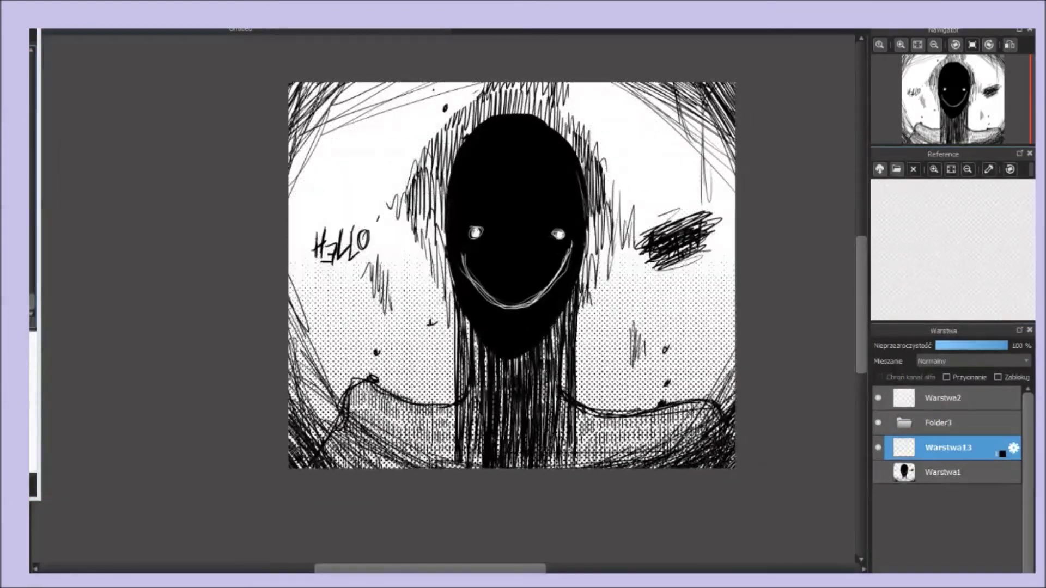
# Step: Toggle the halftone layer off and on to compare the whole picture with and without the dots
pyautogui.click(878, 447)
pyautogui.click(877, 447)
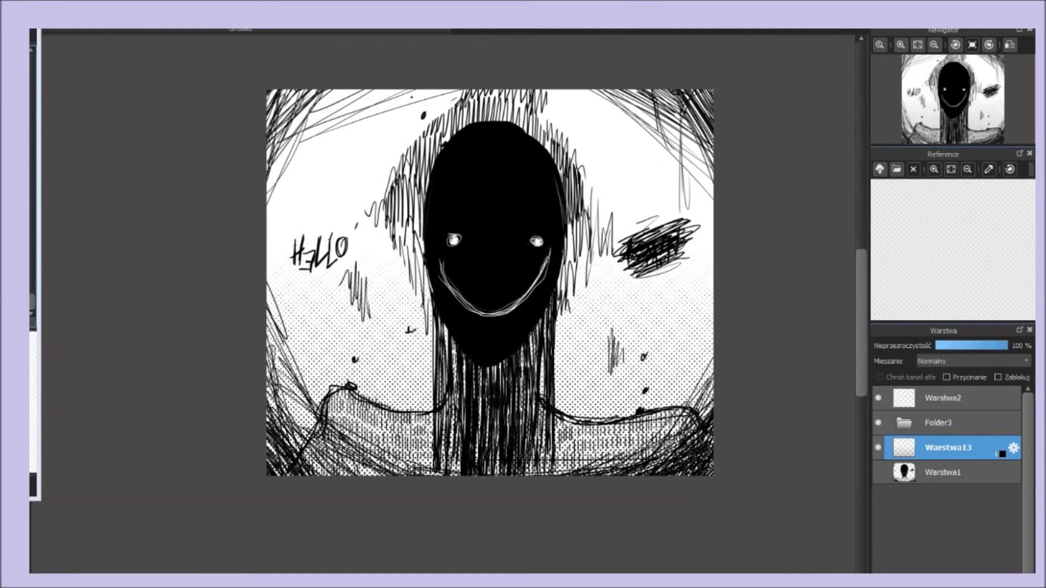
pyautogui.click(917, 45)
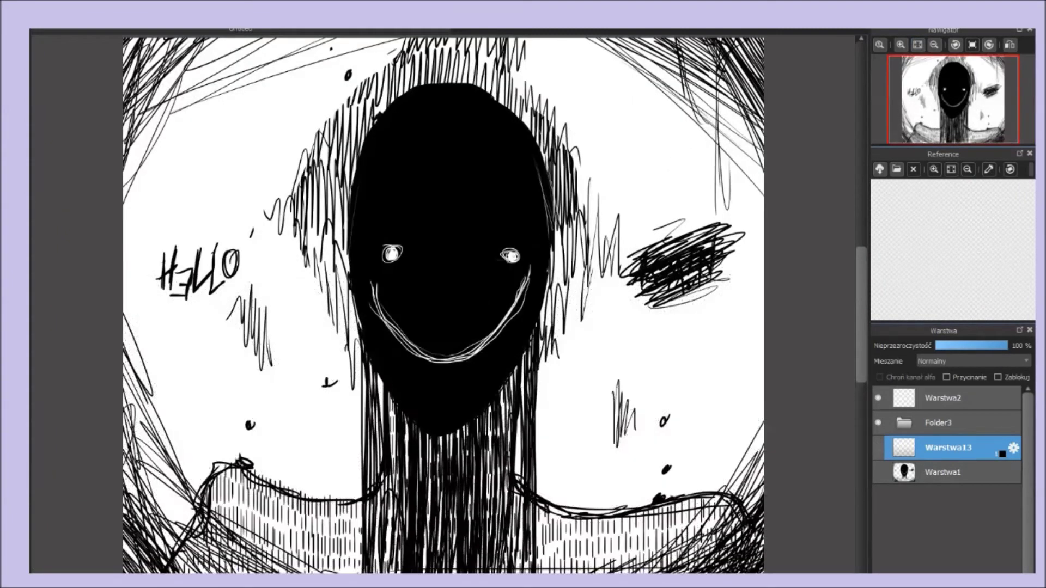
pyautogui.scroll(-3, 670, 311)
pyautogui.scroll(1, 670, 310)
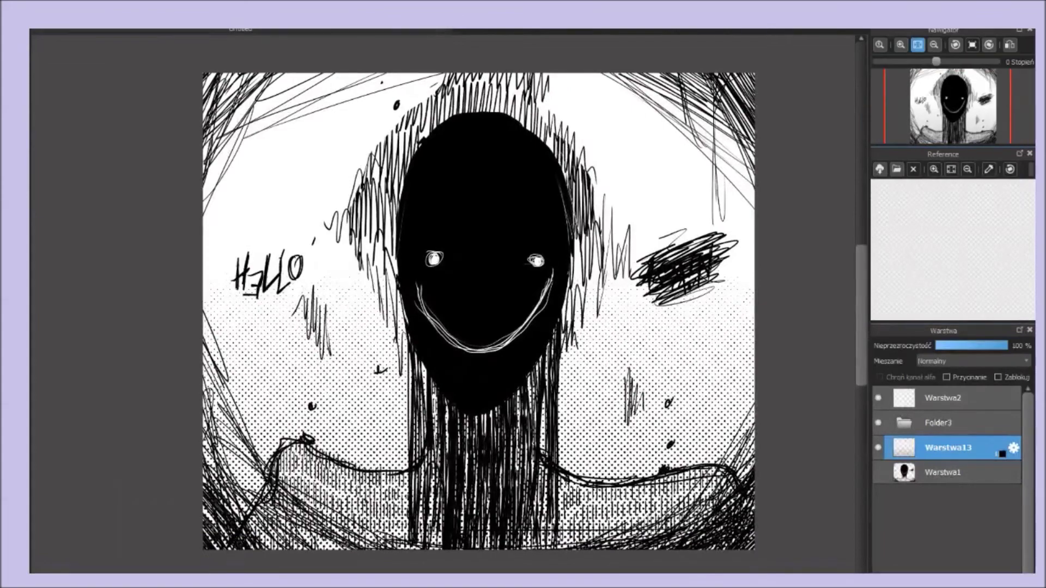
pyautogui.click(918, 45)
pyautogui.moveTo(670, 311); pyautogui.dragTo(698, 306)
pyautogui.click(917, 45)
# Step: Add a new layer above Warstwa2 and draw a small white rectangular frame on the lower-left shoulder for the signature
pyautogui.click(942, 398)
pyautogui.hotkey('ctrl', 'shift', 'n')
pyautogui.scroll(3, 277, 419)
pyautogui.moveTo(277, 420); pyautogui.dragTo(468, 241)
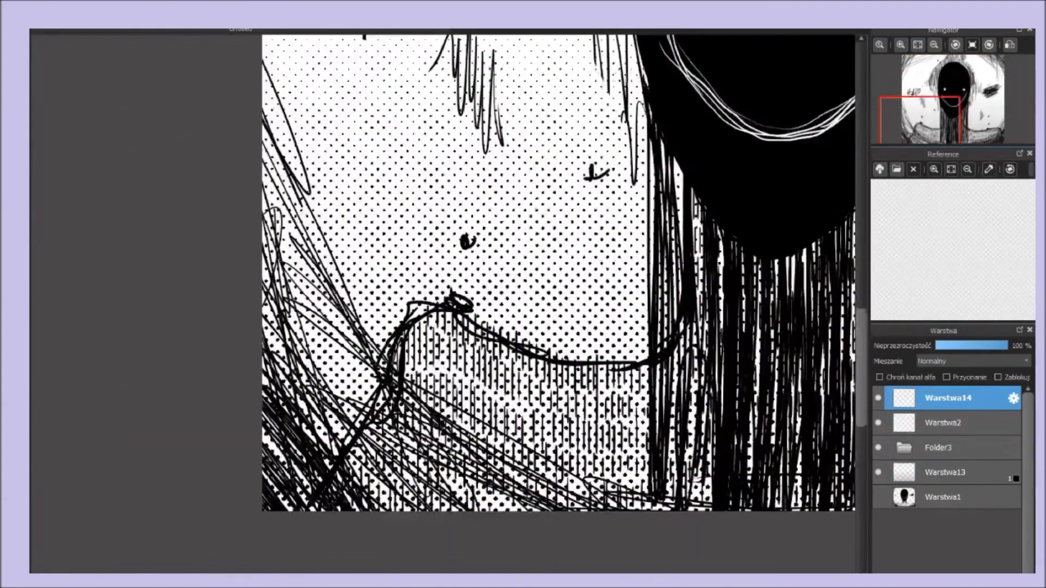
pyautogui.moveTo(451, 424)
pyautogui.mouseDown()
pyautogui.moveTo(534, 404)
pyautogui.moveTo(533, 484)
pyautogui.mouseUp()
pyautogui.moveTo(454, 482); pyautogui.dragTo(533, 478)
pyautogui.moveTo(452, 425); pyautogui.dragTo(454, 487)
# Step: Letter the artist's signature in white inside the small frame
pyautogui.moveTo(463, 436); pyautogui.dragTo(473, 469)
pyautogui.moveTo(479, 433)
pyautogui.mouseDown()
pyautogui.moveTo(494, 433)
pyautogui.moveTo(497, 463)
pyautogui.mouseUp()
pyautogui.moveTo(496, 434); pyautogui.dragTo(509, 431)
pyautogui.moveTo(496, 451); pyautogui.dragTo(507, 448)
pyautogui.moveTo(498, 463); pyautogui.dragTo(509, 460)
pyautogui.moveTo(511, 431); pyautogui.dragTo(514, 467)
pyautogui.hotkey('ctrl', '0')
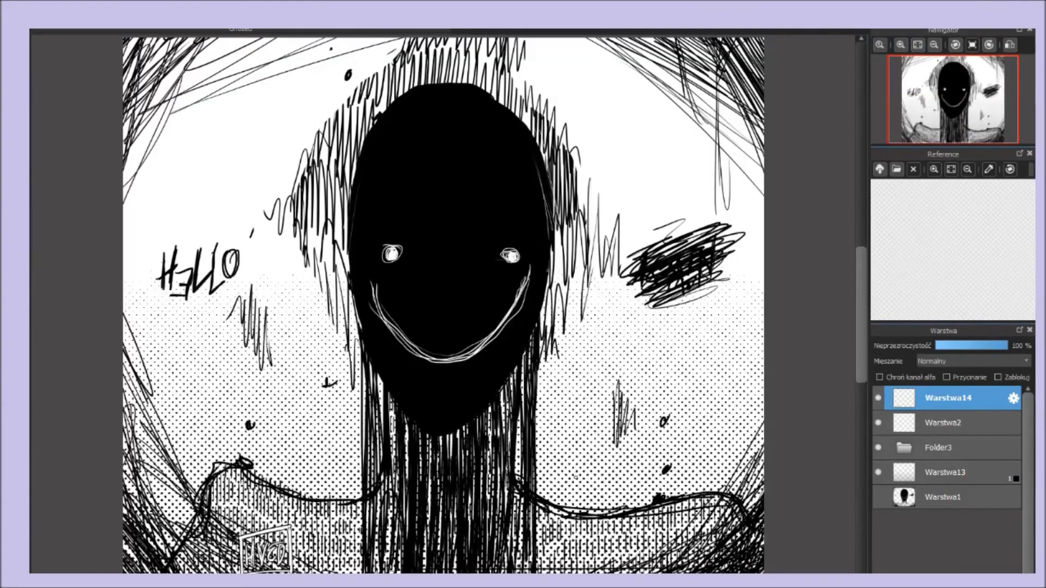
# Step: Transform the framed signature, moving it to the lower-right shoulder and tilting it slightly
pyautogui.hotkey('ctrl', 't')
pyautogui.moveTo(266, 523); pyautogui.dragTo(569, 489)
pyautogui.moveTo(606, 453); pyautogui.dragTo(597, 445)
pyautogui.press('Return')
pyautogui.hotkey('ctrl', 't')
pyautogui.moveTo(545, 403)
pyautogui.mouseDown()
pyautogui.moveTo(556, 338)
pyautogui.moveTo(529, 367)
pyautogui.moveTo(719, 463)
pyautogui.mouseUp()
pyautogui.press('Return')
pyautogui.scroll(3, 443, 304)
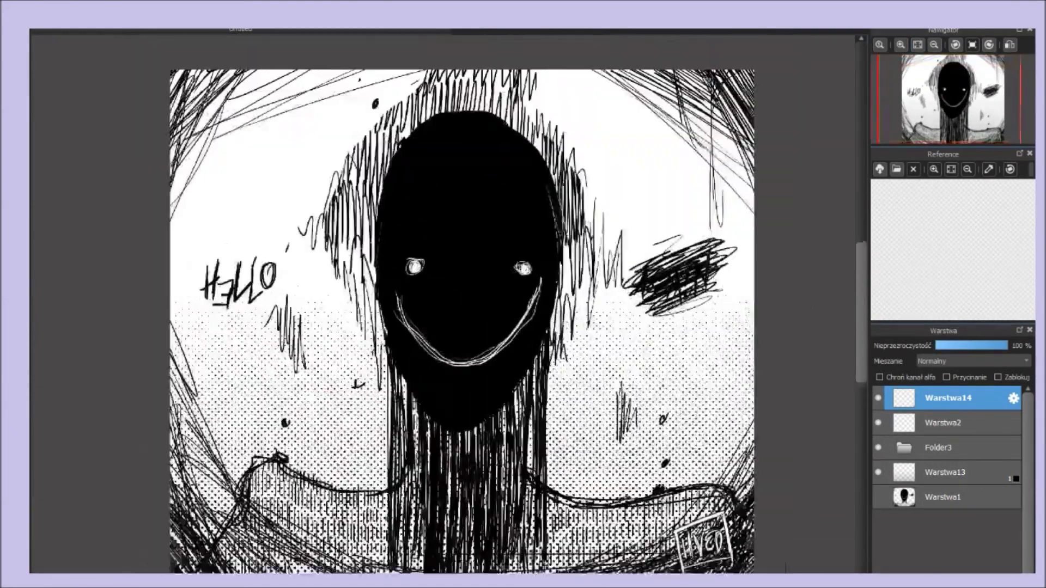